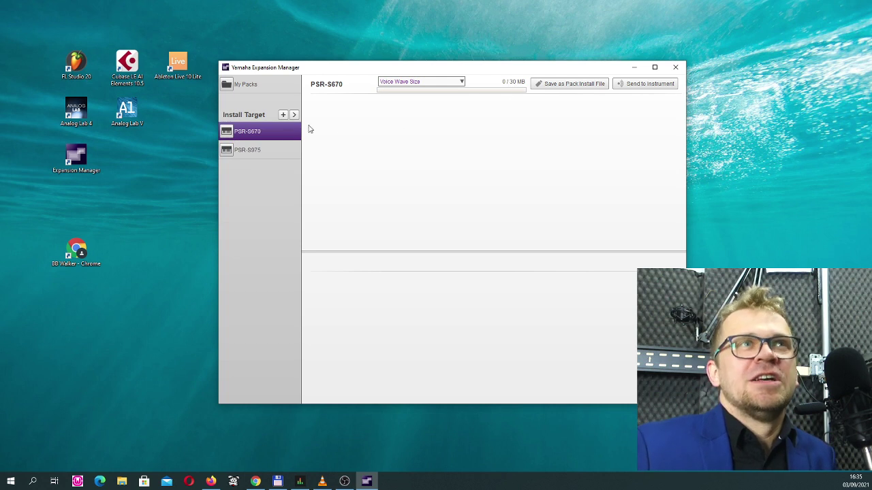
Select the PSR-S975 install target and reposition the Yamaha Expansion Manager window
{"action": "left_click", "coordinate": [275, 151]}
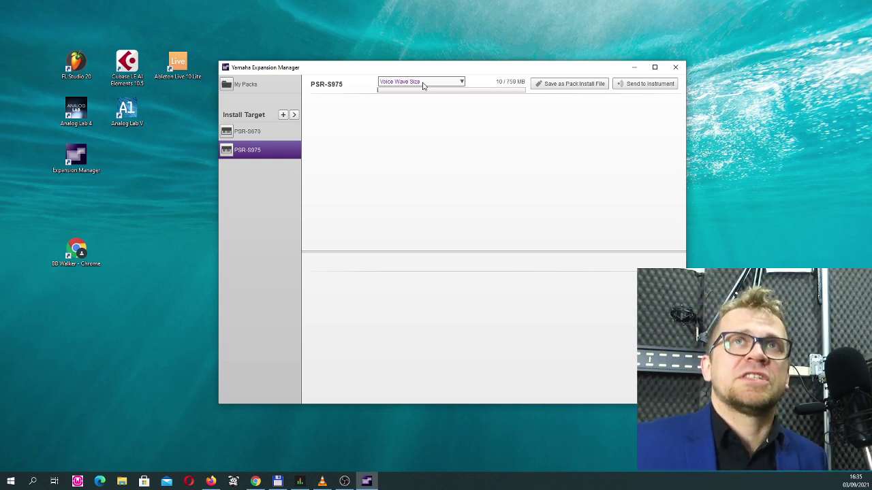
{"action": "left_click_drag", "start_coordinate": [358, 71], "coordinate": [384, 79]}
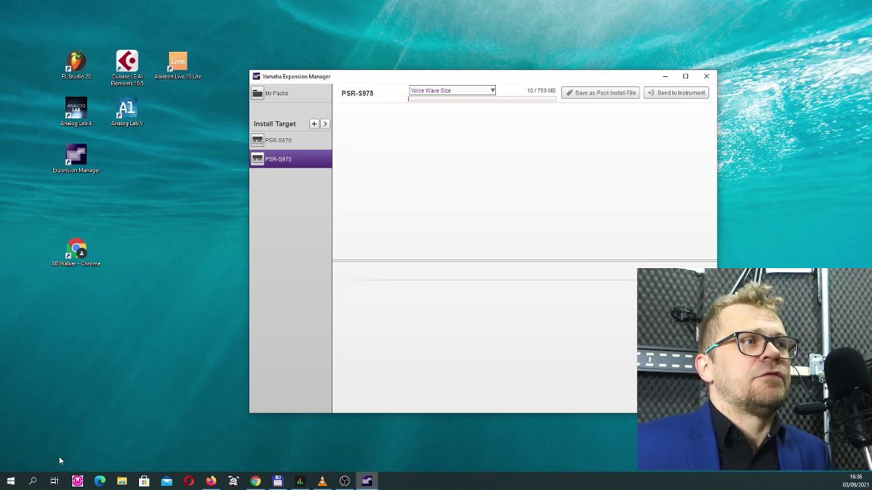
Switch to Audacity and select Analogue 1 + 2 (Focusrite Usb A) as the recording device
{"action": "left_click", "coordinate": [55, 335]}
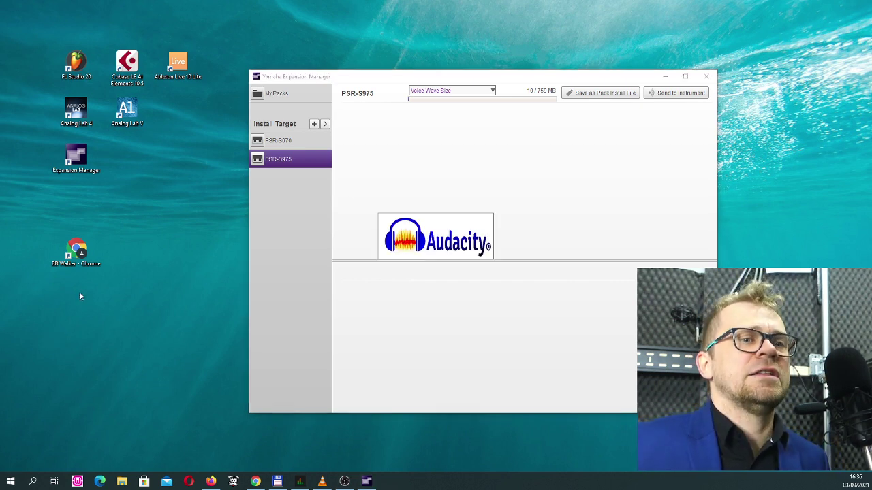
{"action": "left_click", "coordinate": [370, 238]}
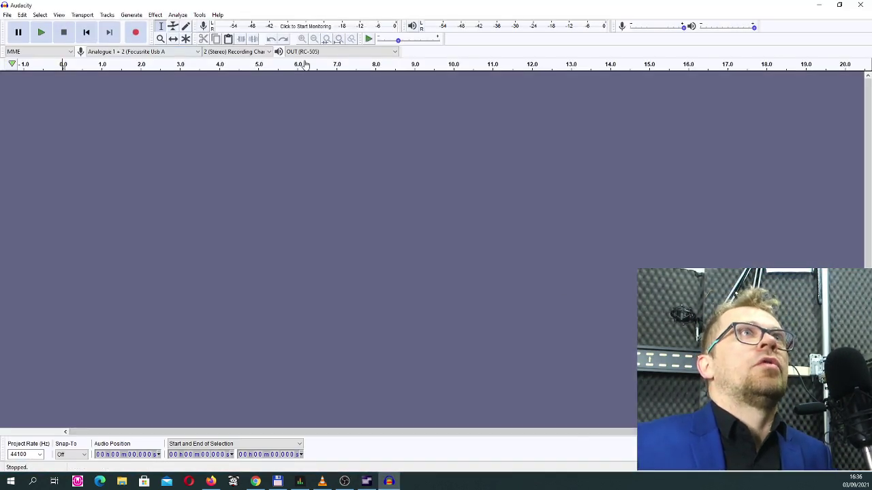
{"action": "left_click", "coordinate": [146, 53]}
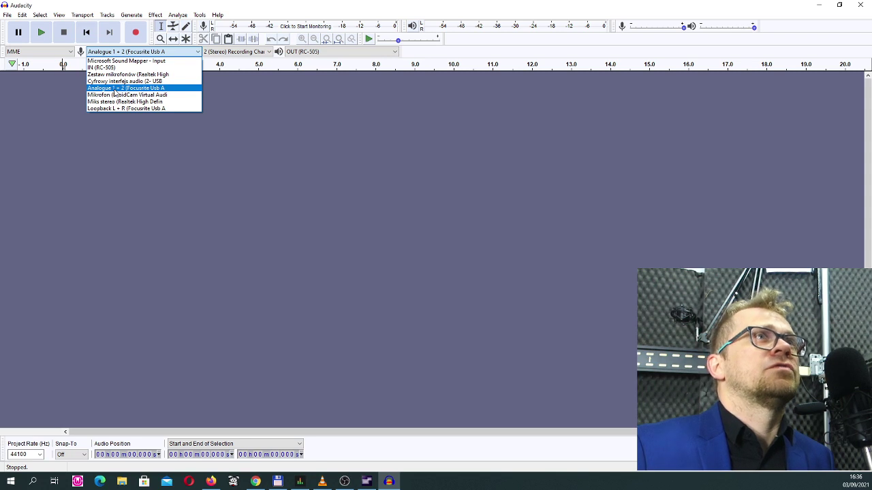
{"action": "left_click", "coordinate": [116, 88]}
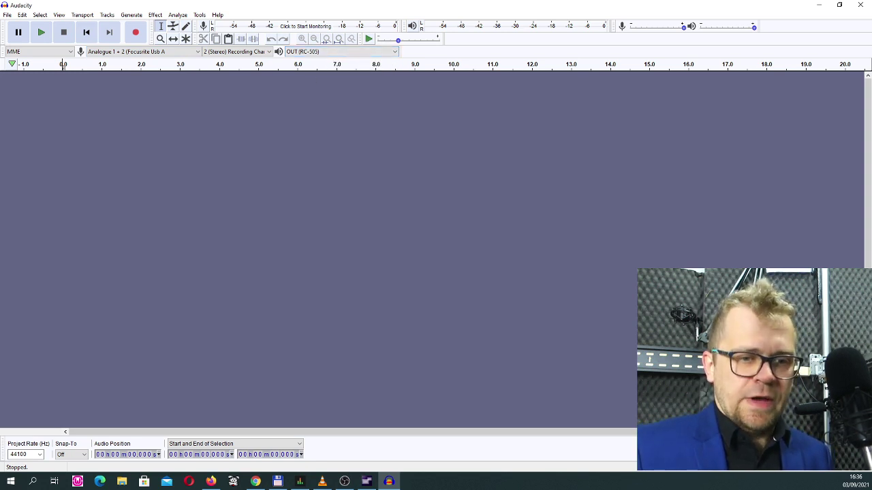
Bring up Focusrite Control to examine the output routing and hardware input levels, and put it away
{"action": "key", "text": "alt+Tab"}
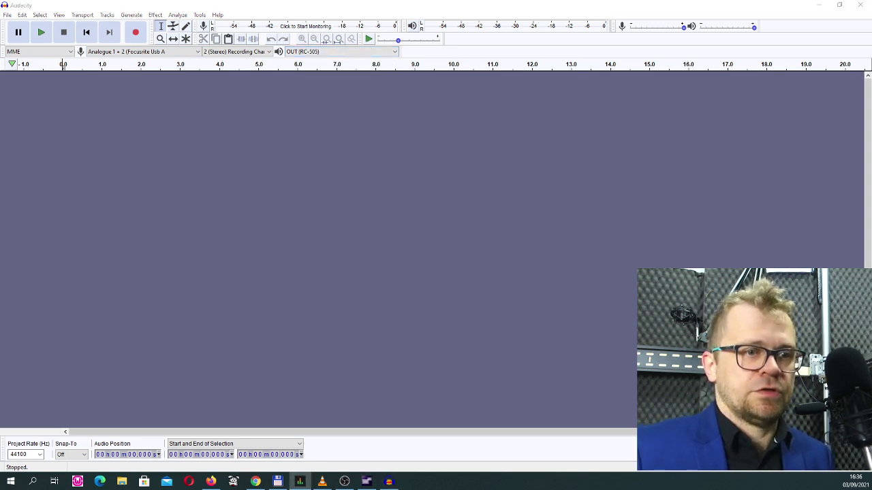
{"action": "left_click_drag", "start_coordinate": [395, 318], "coordinate": [398, 80]}
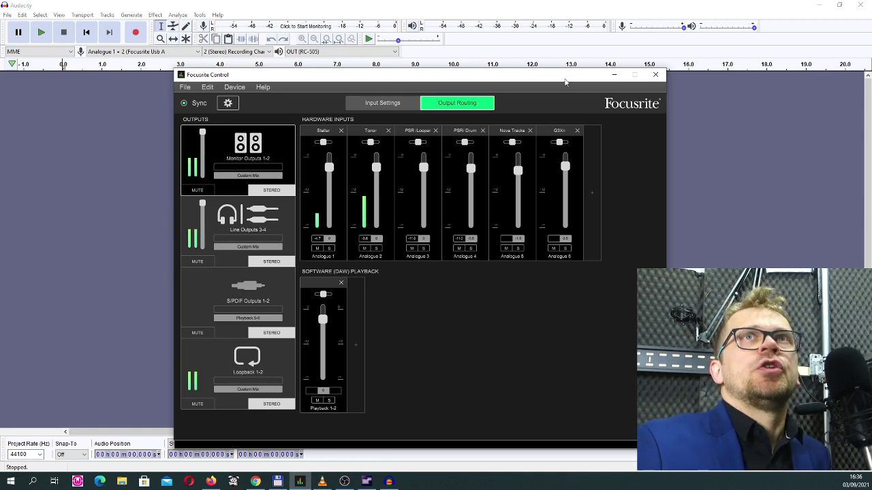
{"action": "key", "text": "super+Down"}
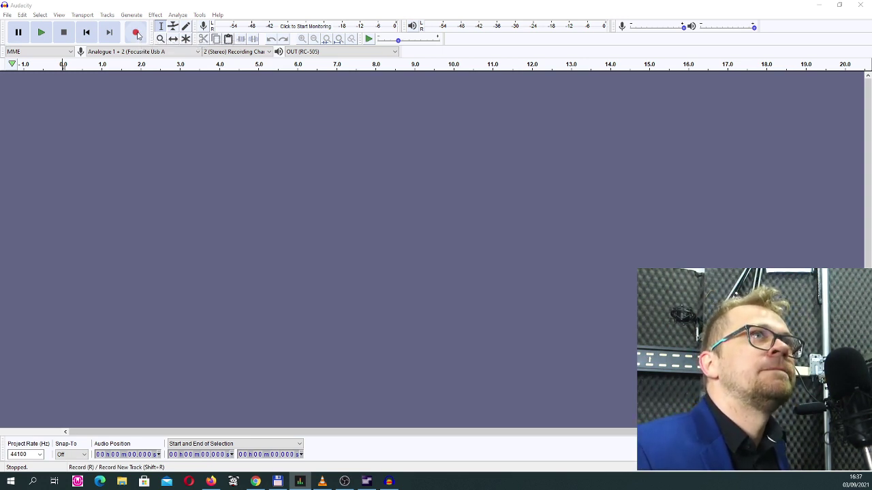
Record a short vocal sample on a new track and play it back from about 1.79 s
{"action": "left_click", "coordinate": [137, 34]}
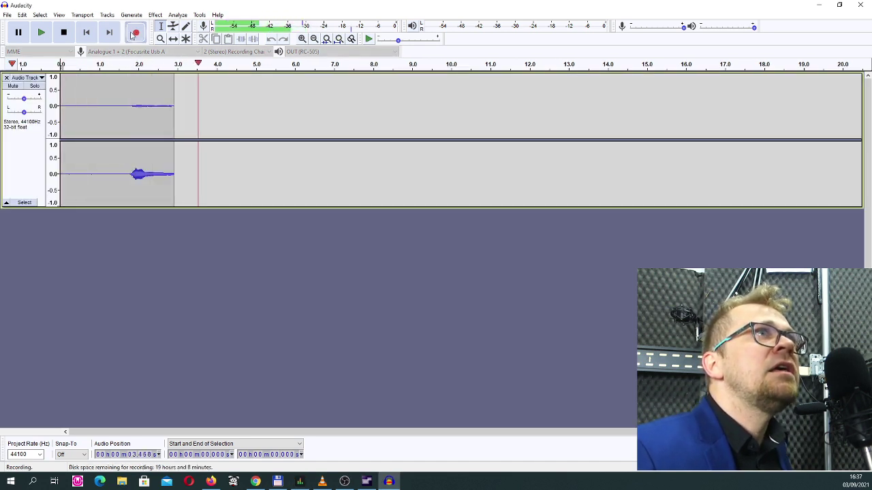
{"action": "key", "text": "space"}
{"action": "left_click", "coordinate": [131, 163]}
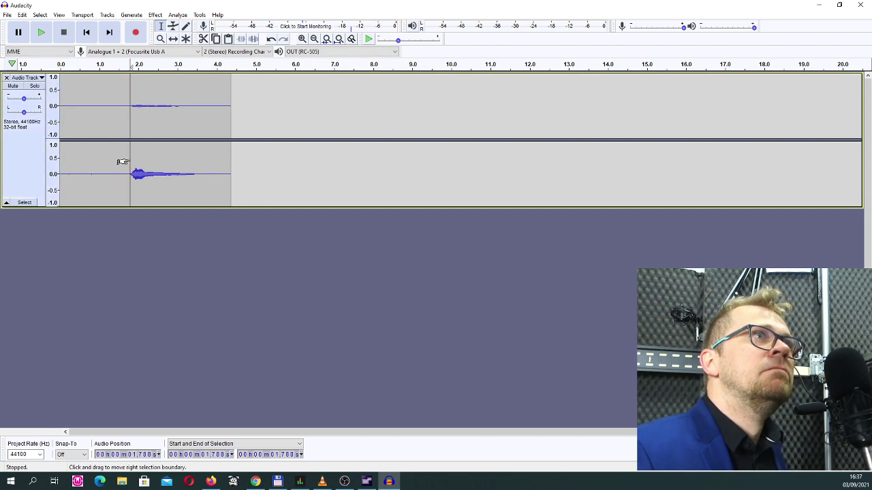
{"action": "key", "text": "space"}
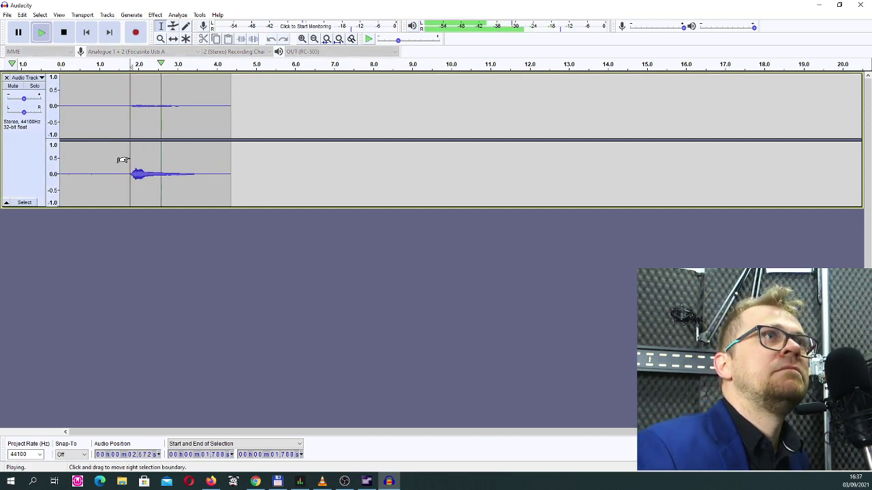
{"action": "key", "text": "space"}
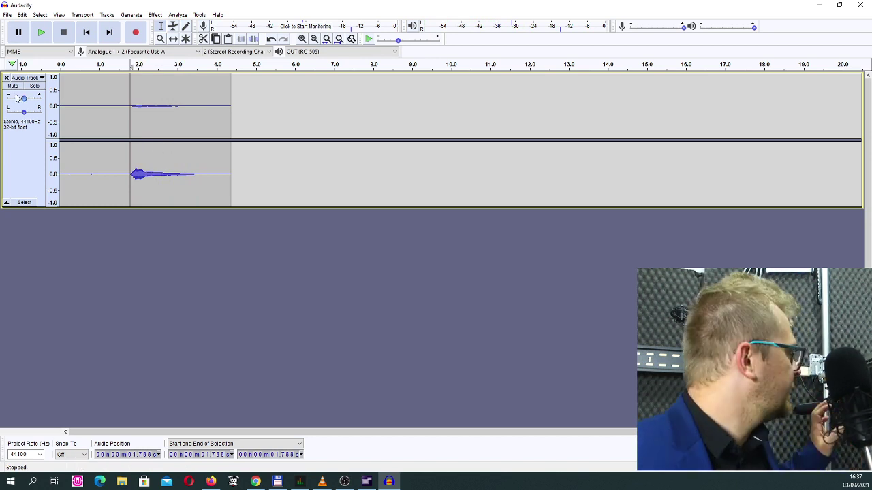
Split the stereo recording into mono tracks and delete the nearly silent first one
{"action": "left_click", "coordinate": [41, 78]}
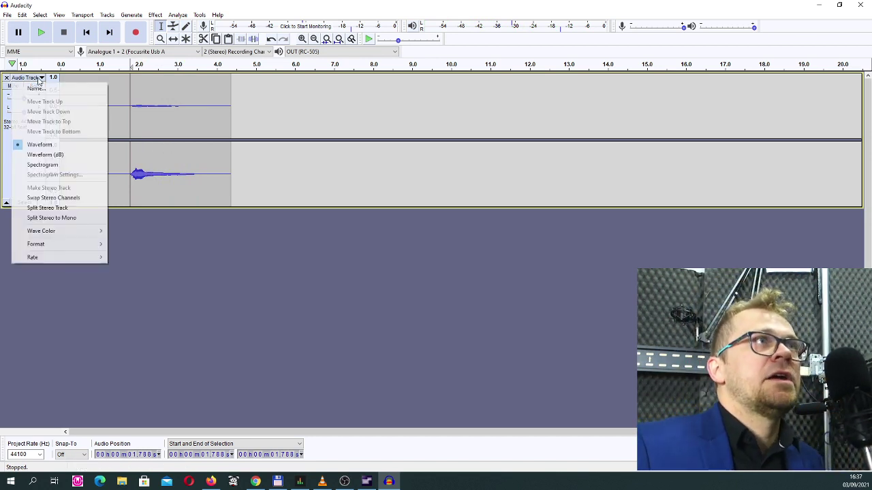
{"action": "left_click", "coordinate": [91, 218]}
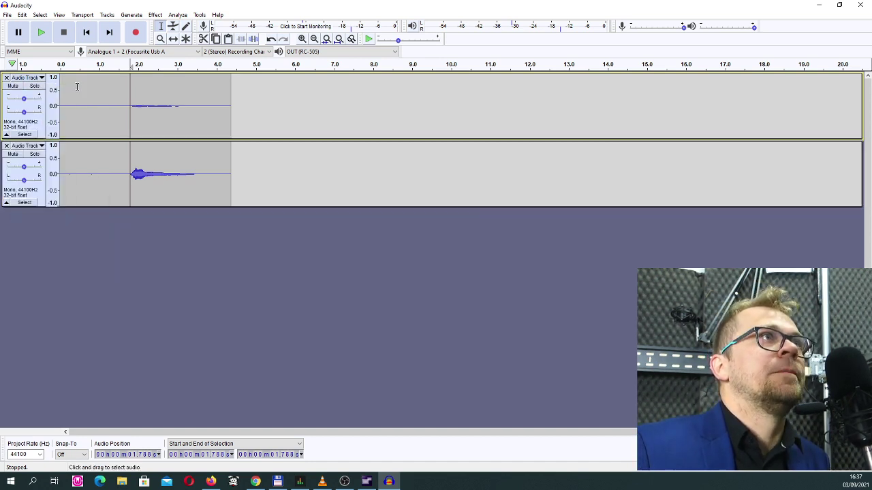
{"action": "left_click", "coordinate": [6, 77]}
Normalize the whole remaining clip to a 0.0 dB peak amplitude with DC offset removal
{"action": "double_click", "coordinate": [121, 110]}
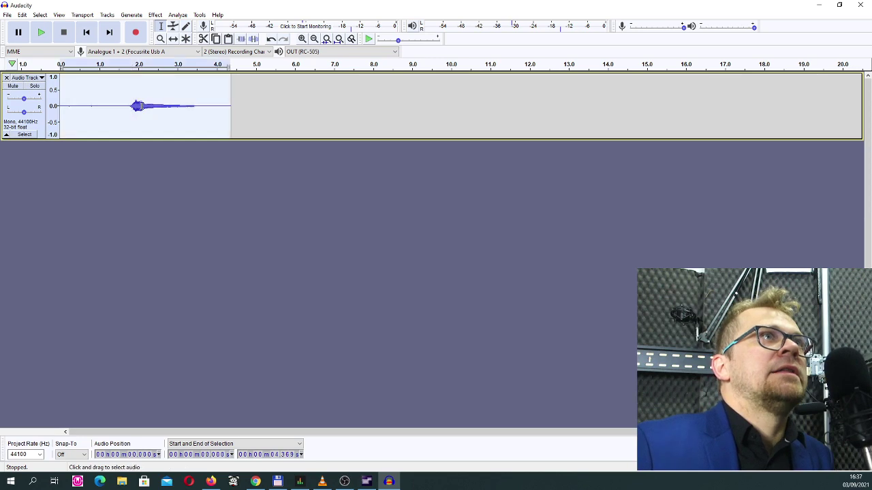
{"action": "left_click", "coordinate": [156, 15]}
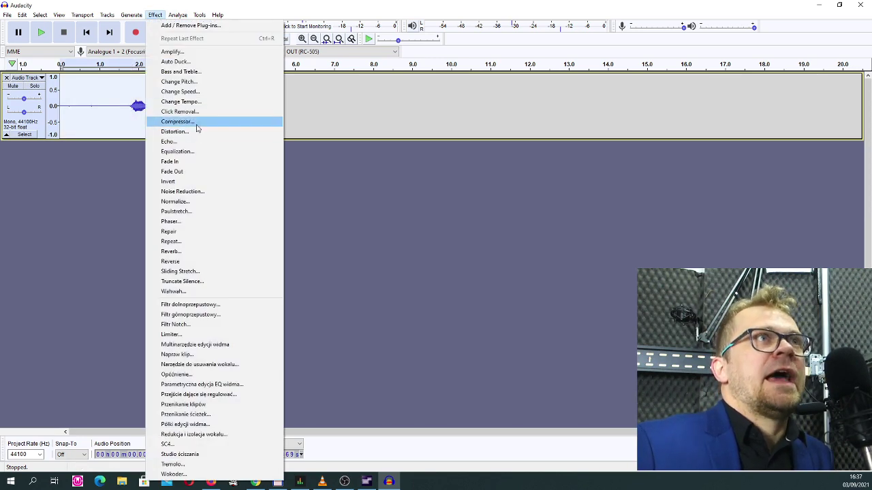
{"action": "left_click", "coordinate": [219, 201]}
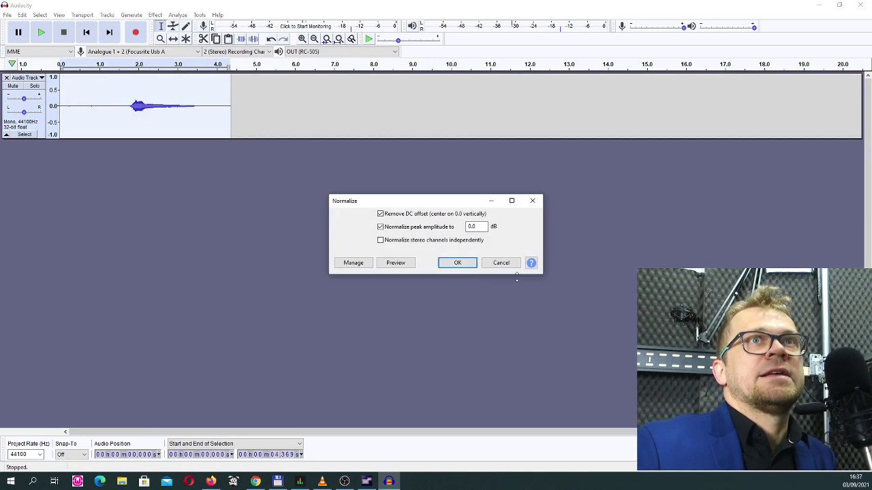
{"action": "left_click", "coordinate": [455, 263]}
Delete the silence before the sound, from the track start to about 1.8 s
{"action": "left_click", "coordinate": [130, 116]}
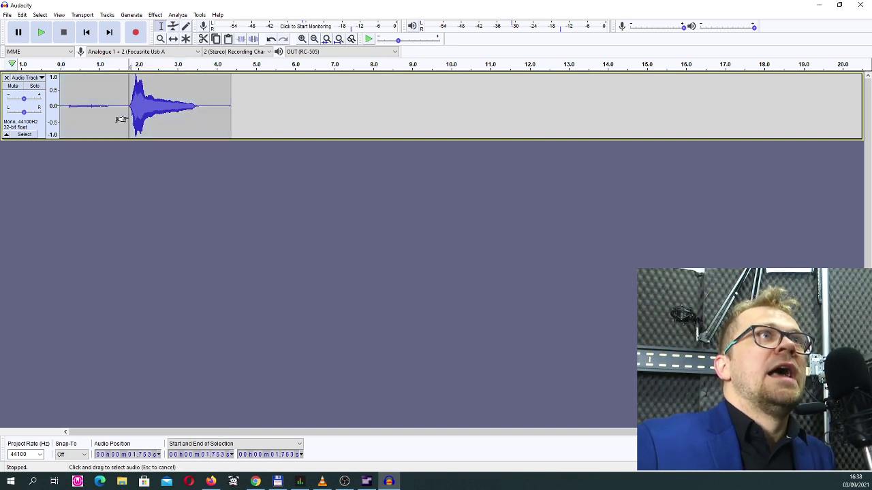
{"action": "left_click_drag", "start_coordinate": [131, 112], "coordinate": [113, 110]}
{"action": "key", "text": "shift+Home"}
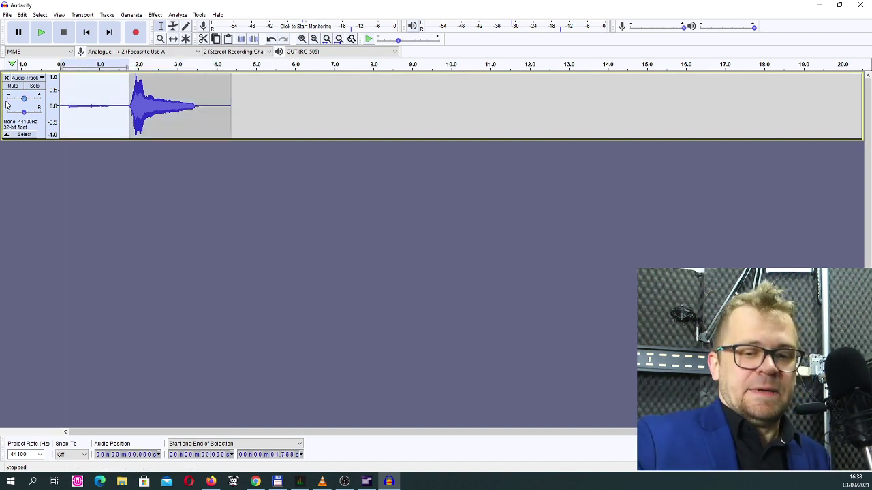
{"action": "key", "text": "Delete"}
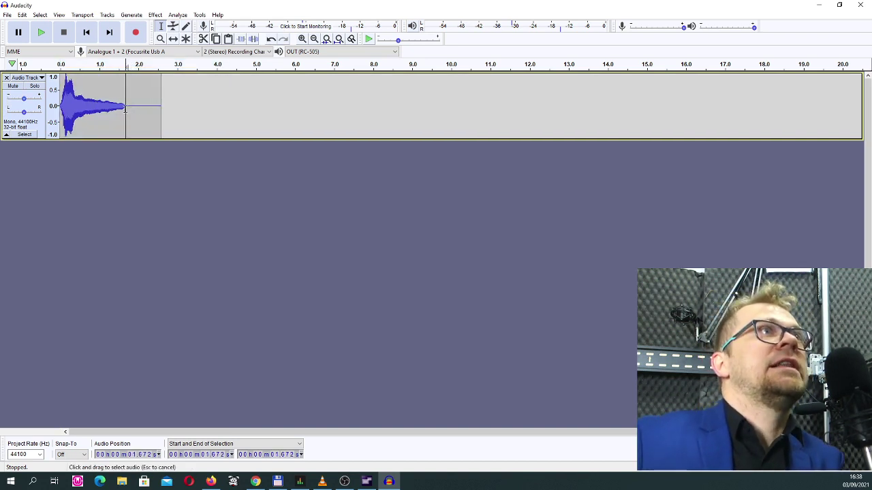
Delete the trailing silence from about 1.67 s to the clip's end and play the trimmed sample from the start
{"action": "left_click_drag", "start_coordinate": [126, 109], "coordinate": [161, 111]}
{"action": "key", "text": "Delete"}
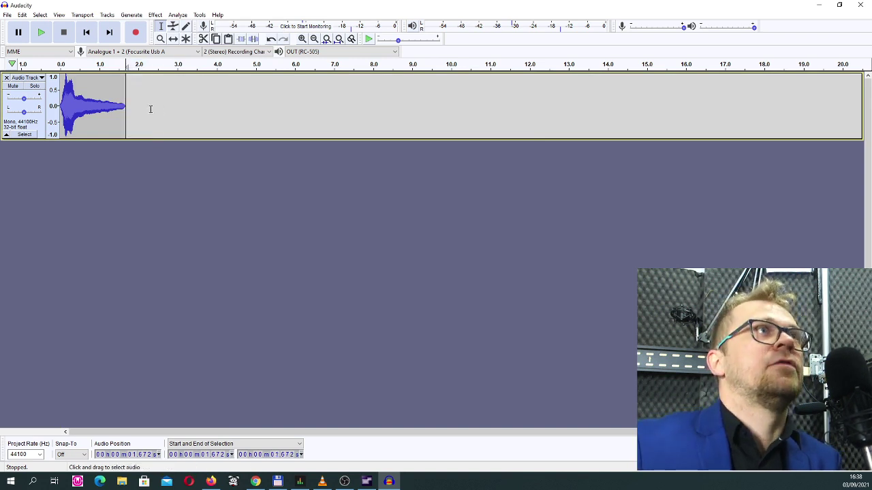
{"action": "key", "text": "Home"}
{"action": "key", "text": "space"}
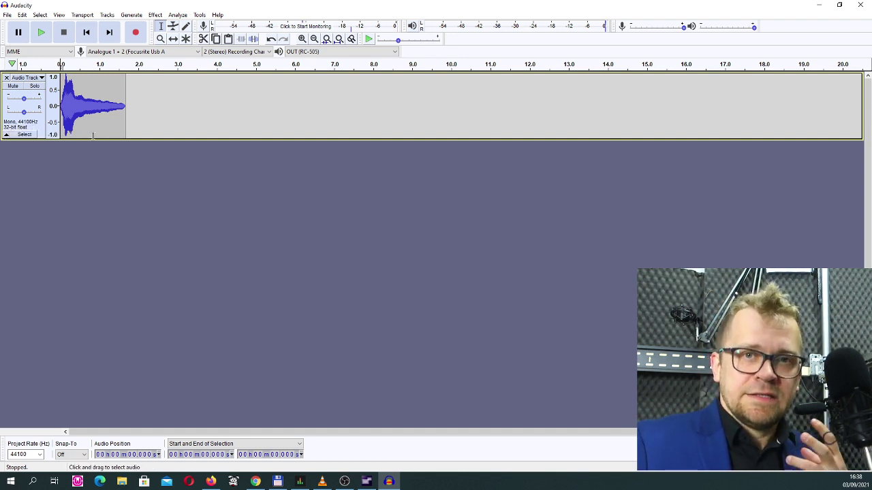
Export the sample as a WAV (Microsoft) signed 16-bit PCM file named hey-C in the music folder
{"action": "left_click", "coordinate": [7, 16]}
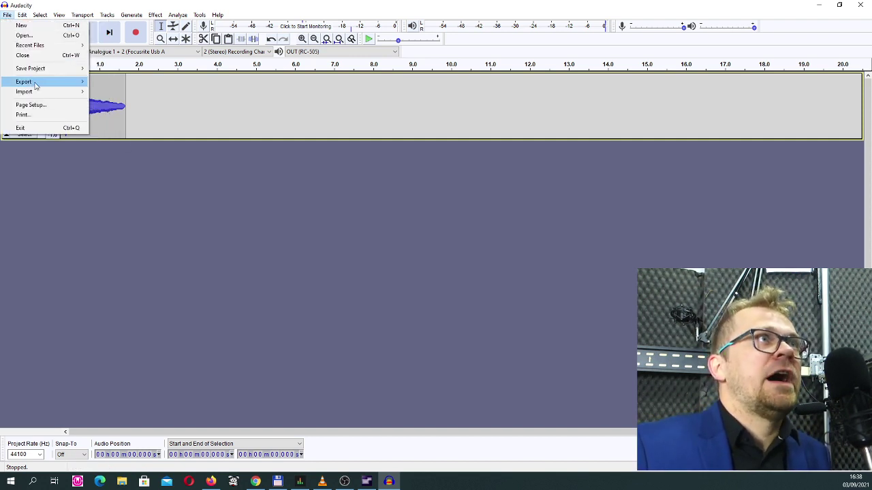
{"action": "mouse_move", "coordinate": [34, 85]}
{"action": "left_click", "coordinate": [163, 112]}
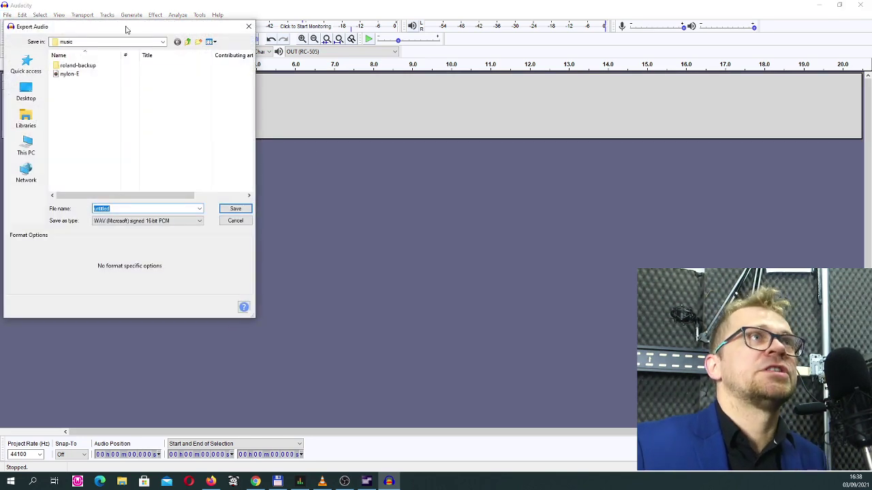
{"action": "left_click_drag", "start_coordinate": [127, 32], "coordinate": [431, 156]}
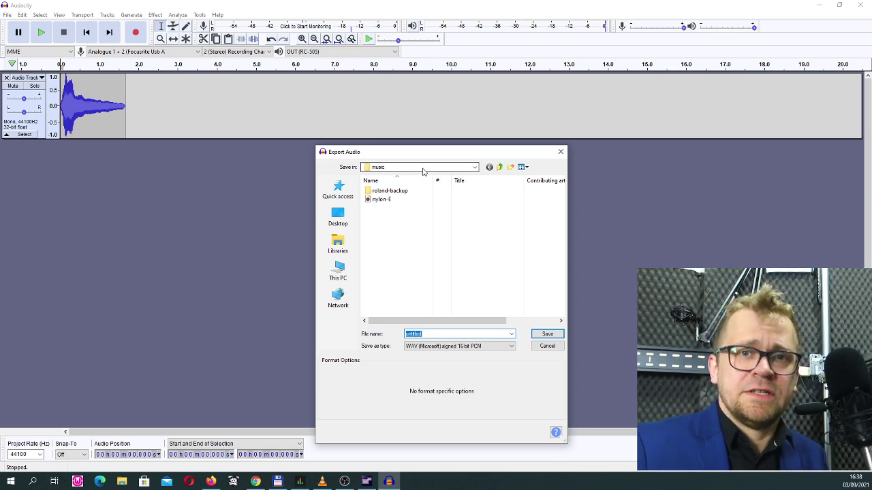
{"action": "left_click", "coordinate": [423, 170]}
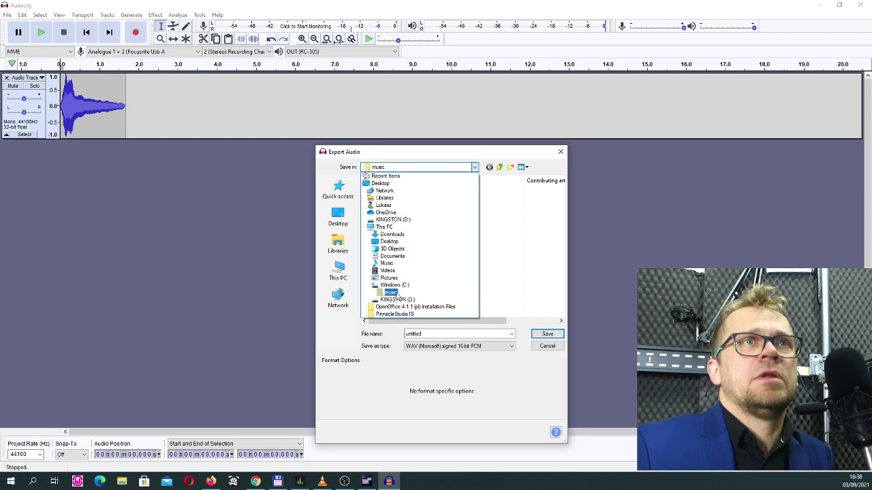
{"action": "left_click", "coordinate": [395, 293]}
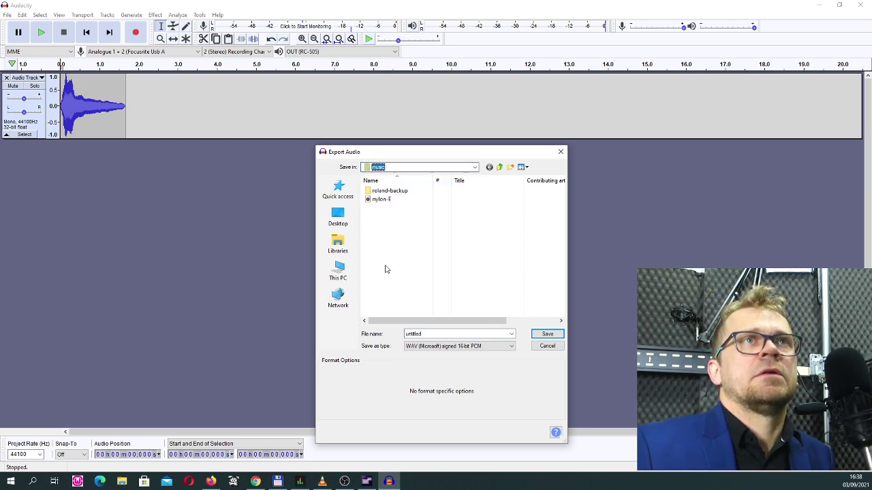
{"action": "double_click", "coordinate": [436, 333]}
{"action": "type", "text": "hal"}
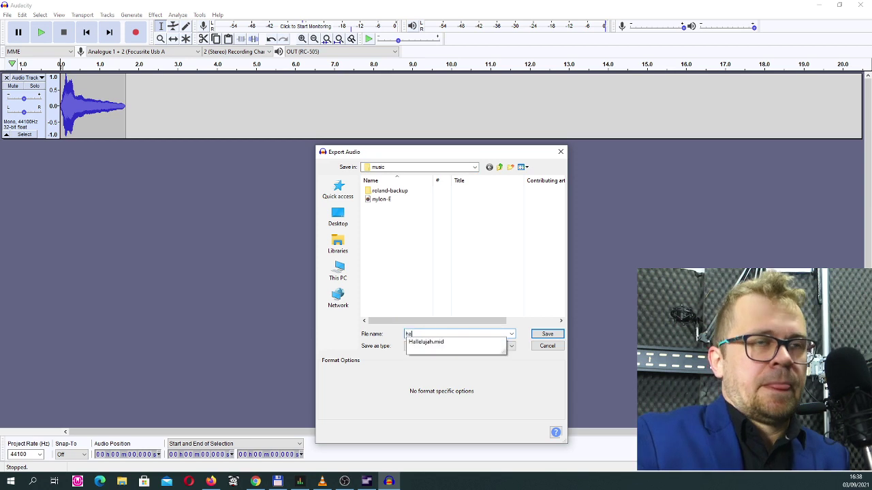
{"action": "type", "text": "-E"}
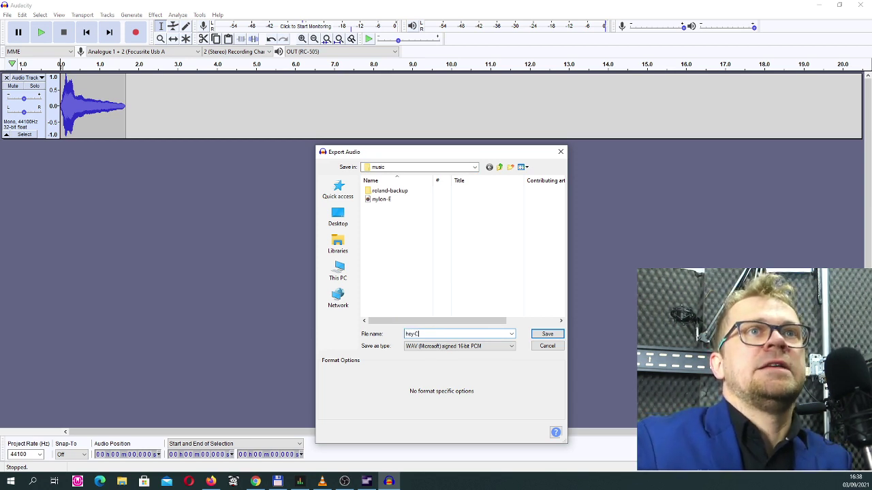
{"action": "key", "text": "Return"}
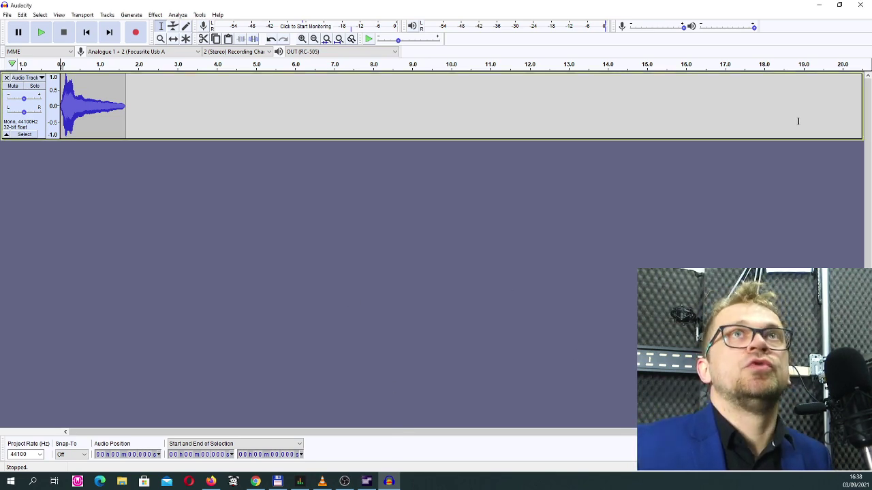
Minimize Audacity, return to Yamaha Expansion Manager and reposition its window on the desktop
{"action": "left_click", "coordinate": [819, 6]}
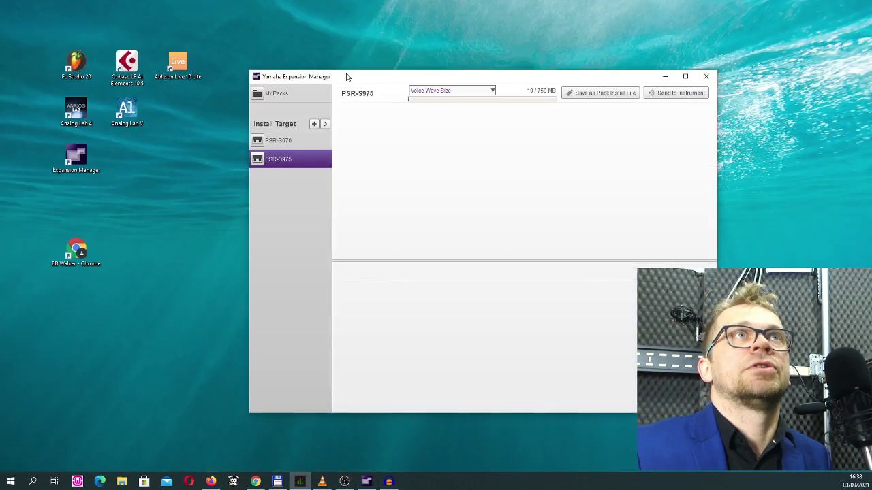
{"action": "left_click_drag", "start_coordinate": [345, 77], "coordinate": [295, 83]}
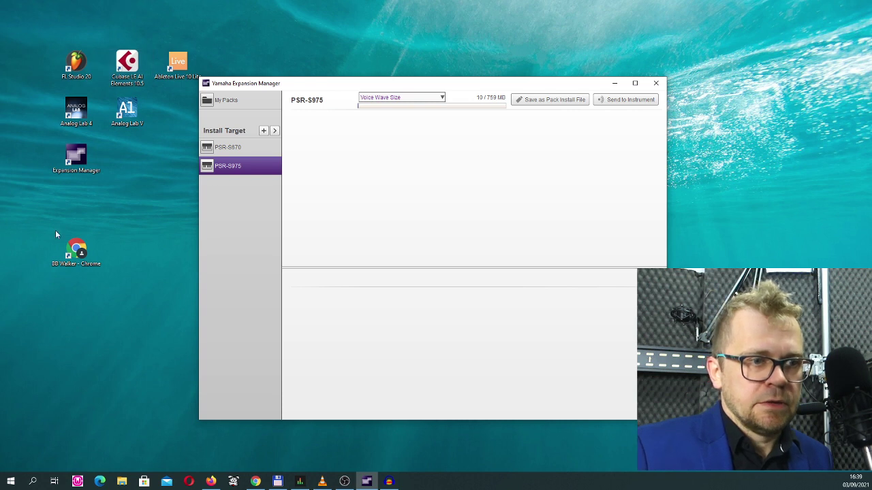
{"action": "left_click", "coordinate": [344, 481]}
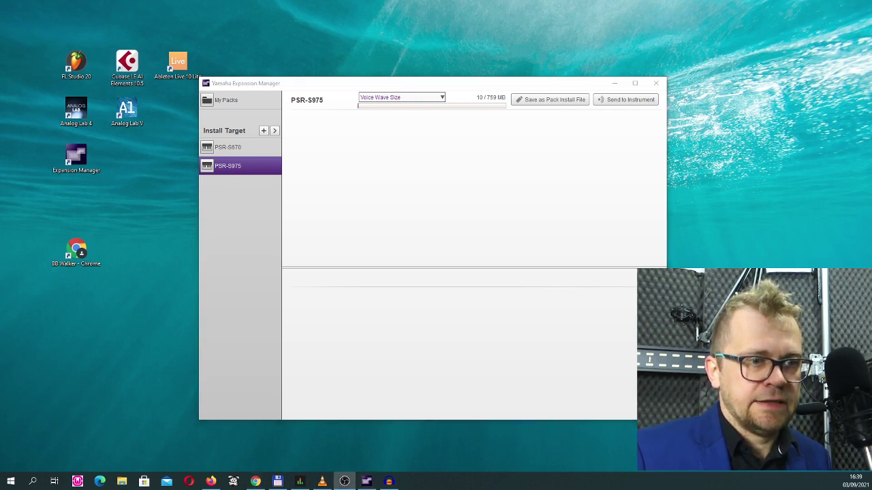
{"action": "left_click_drag", "start_coordinate": [269, 83], "coordinate": [250, 86]}
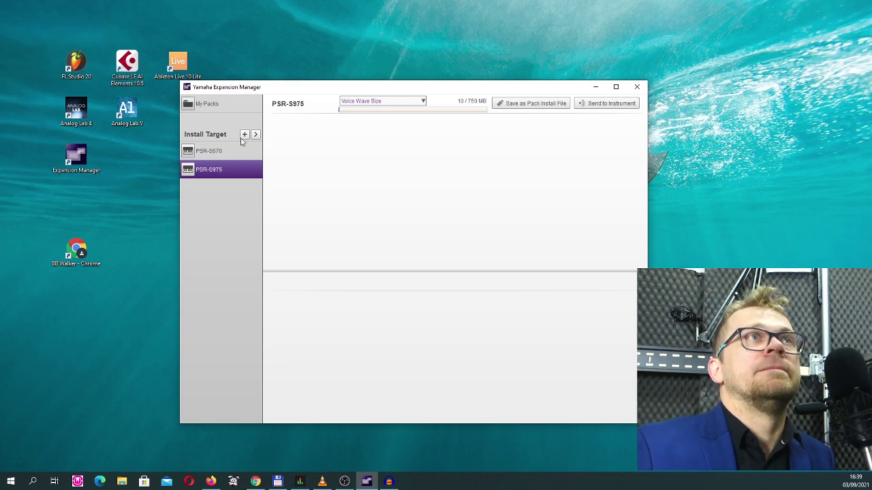
Create a new pack in My Packs
{"action": "left_click", "coordinate": [217, 107]}
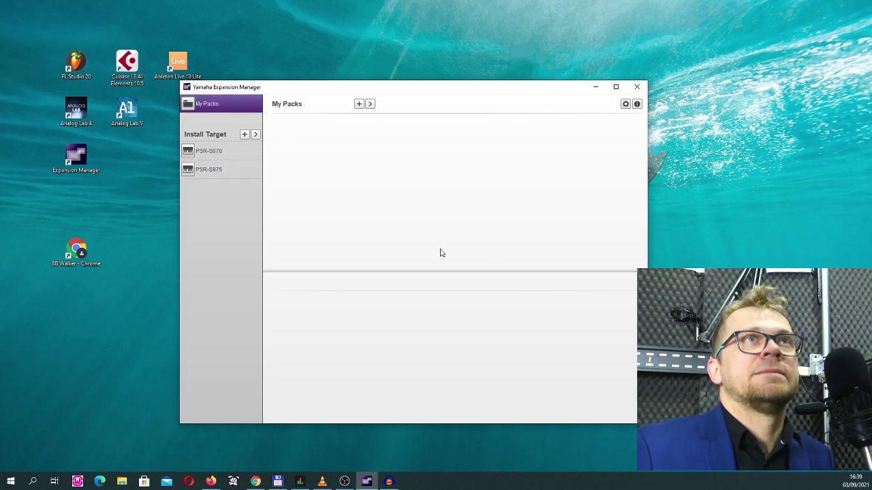
{"action": "left_click", "coordinate": [358, 105]}
{"action": "left_click", "coordinate": [379, 114]}
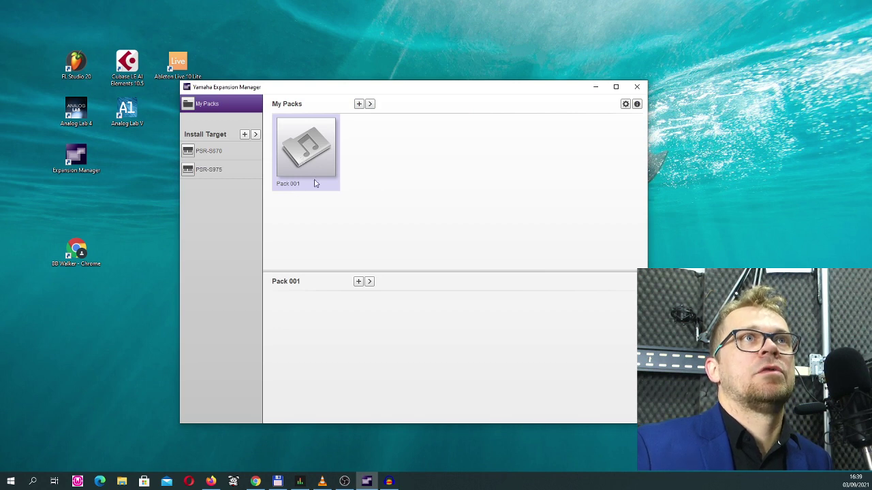
Rename the new pack as BB Pack Hey and check its properties without changing the image
{"action": "left_click", "coordinate": [370, 104]}
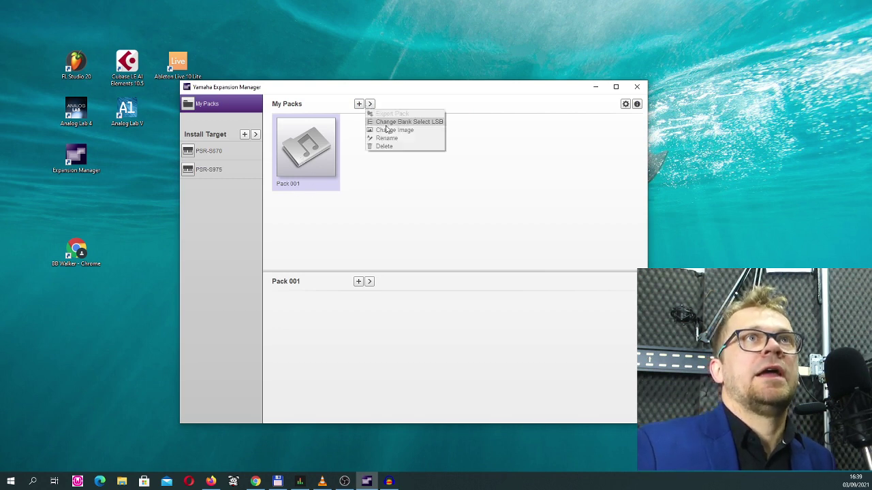
{"action": "left_click", "coordinate": [396, 142]}
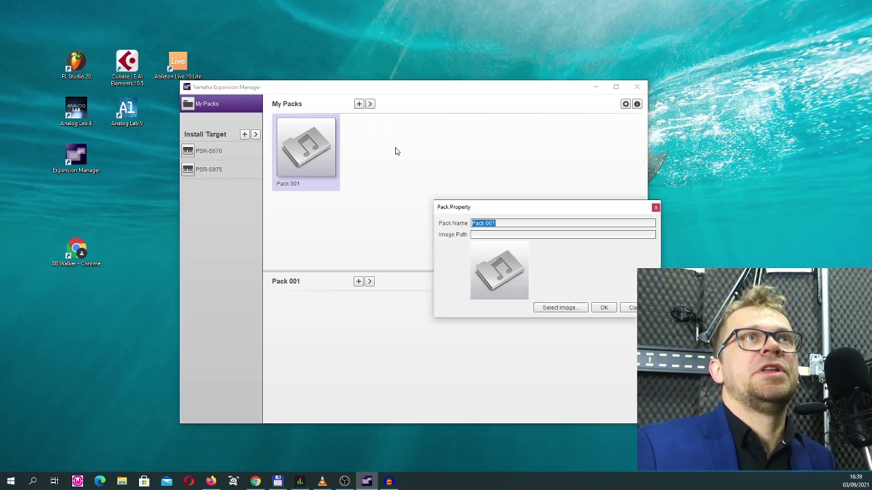
{"action": "type", "text": "BB"}
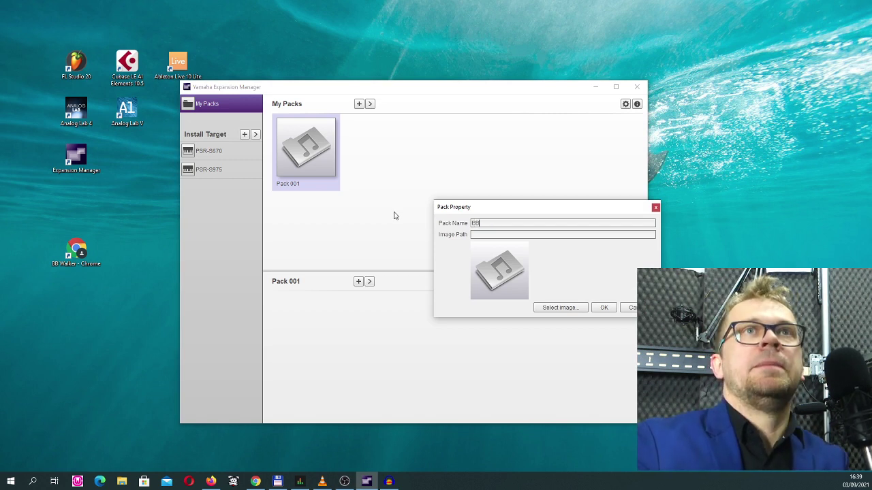
{"action": "type", "text": " Pack Ky"}
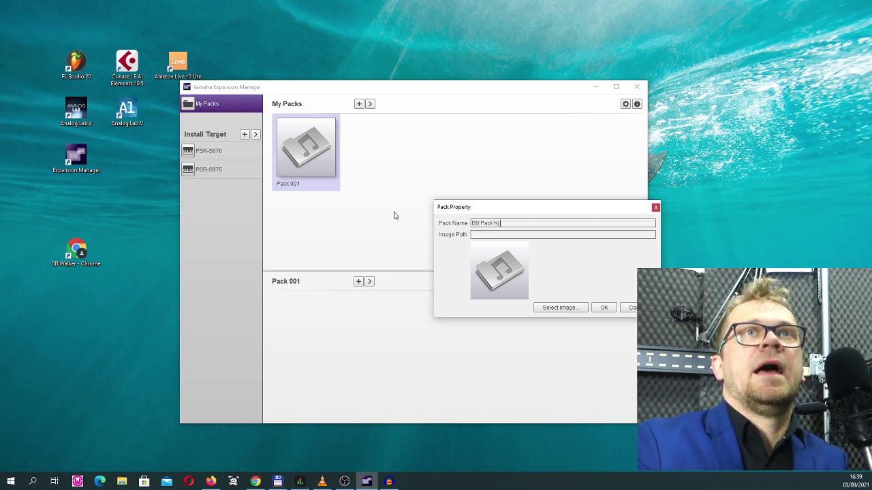
{"action": "key", "text": "BackSpace"}
{"action": "key", "text": "BackSpace"}
{"action": "type", "text": "Jey"}
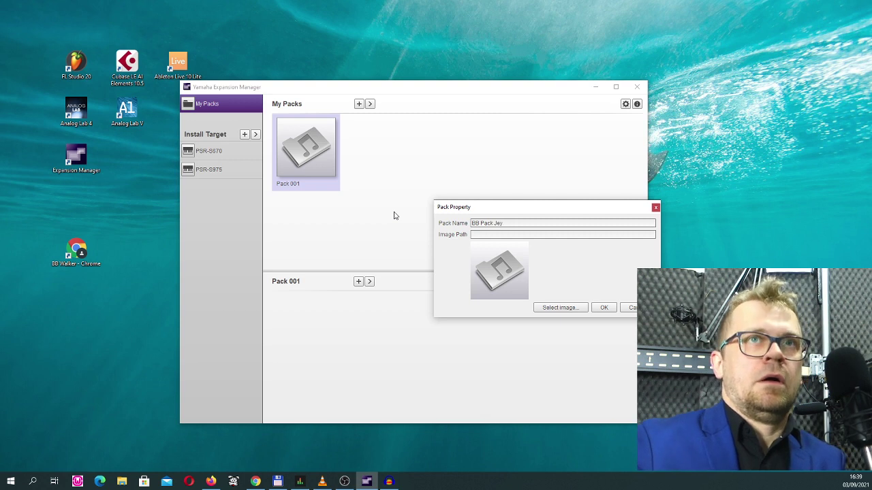
{"action": "type", "text": "Key"}
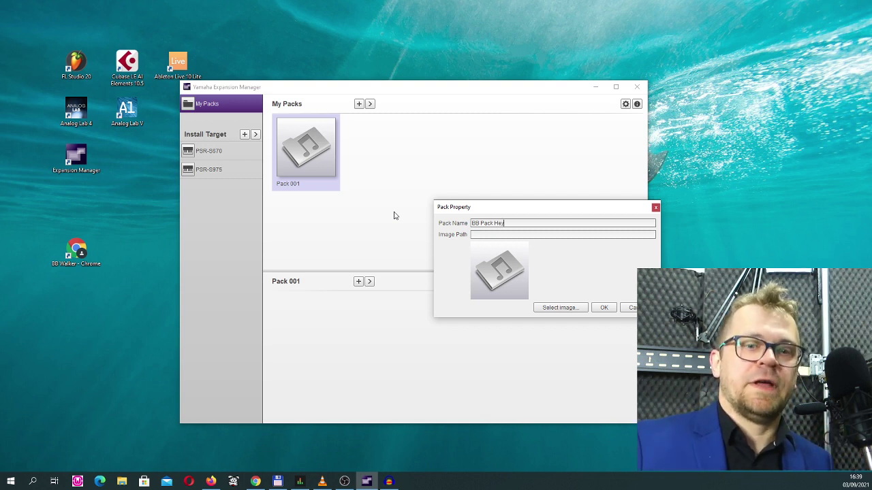
{"action": "key", "text": "Return"}
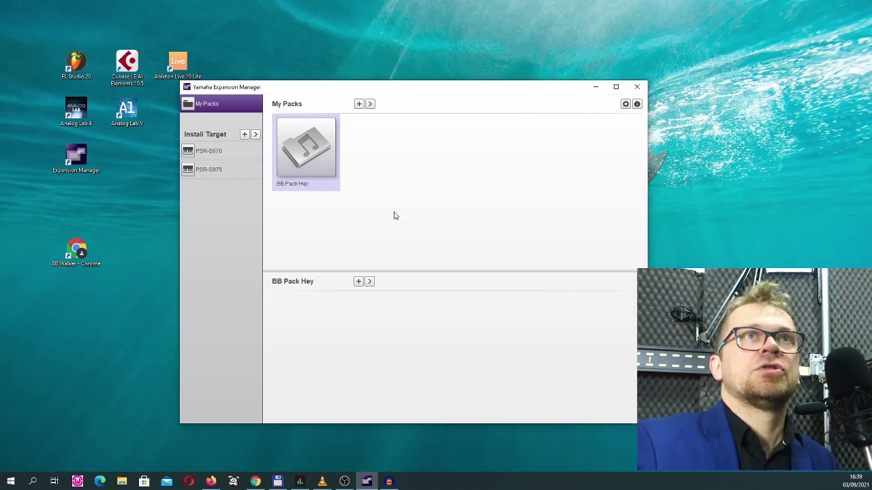
{"action": "double_click", "coordinate": [304, 177]}
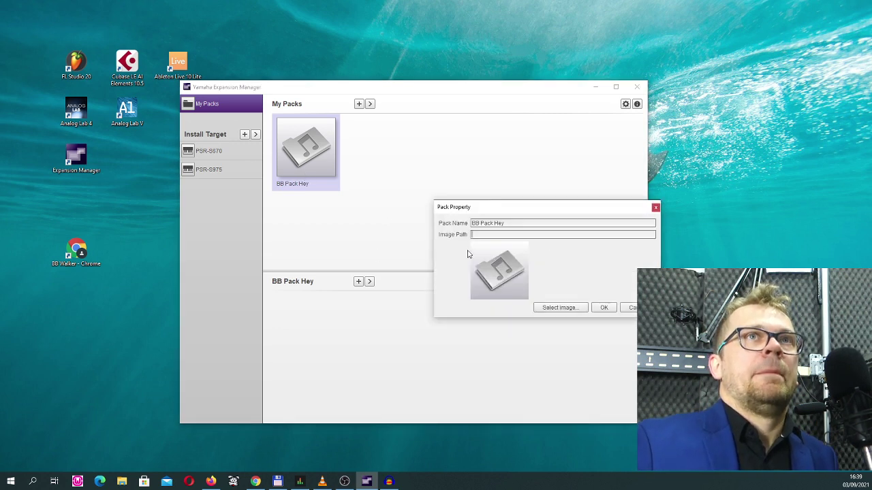
{"action": "left_click", "coordinate": [630, 308]}
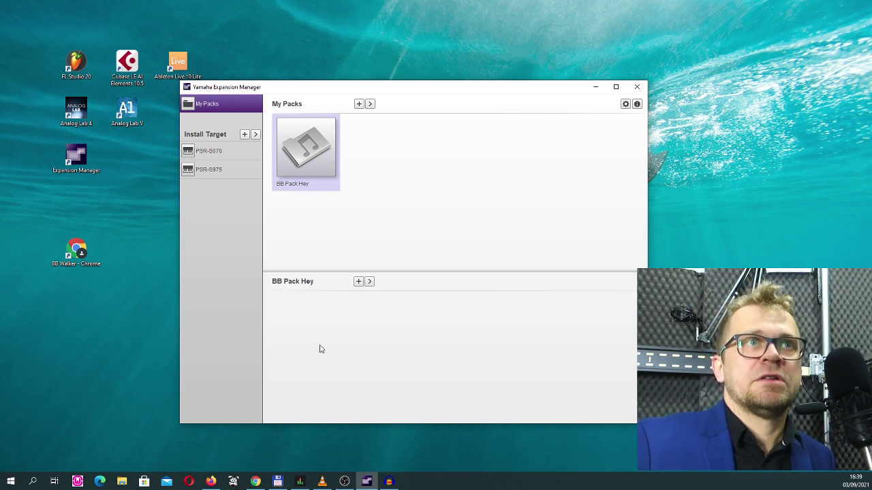
Create a normal voice in BB Pack Hey and name it Hey
{"action": "left_click", "coordinate": [358, 281]}
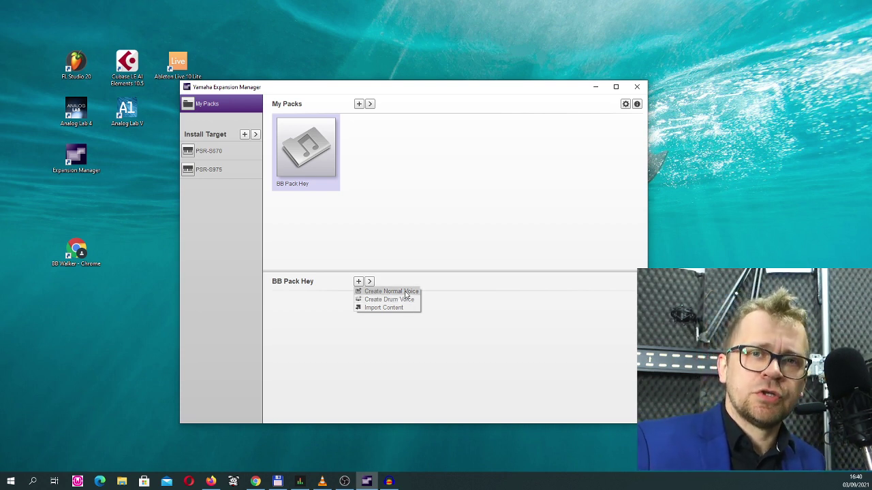
{"action": "left_click", "coordinate": [407, 292]}
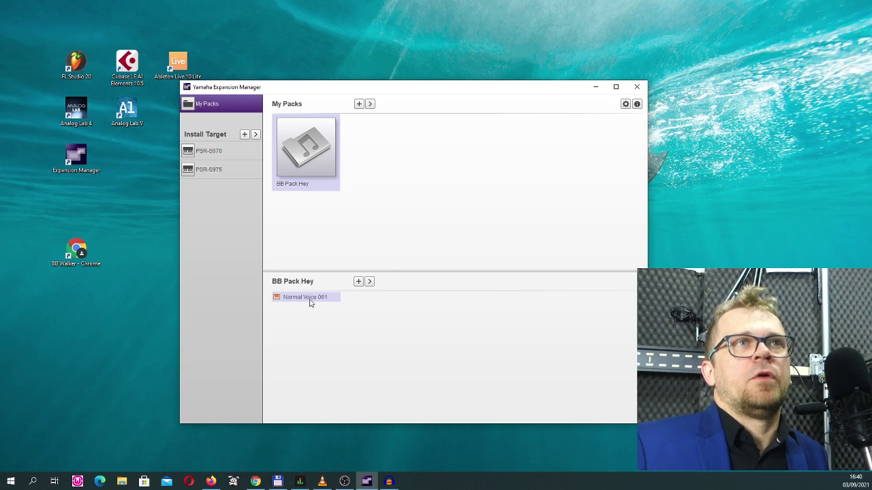
{"action": "left_click", "coordinate": [372, 283]}
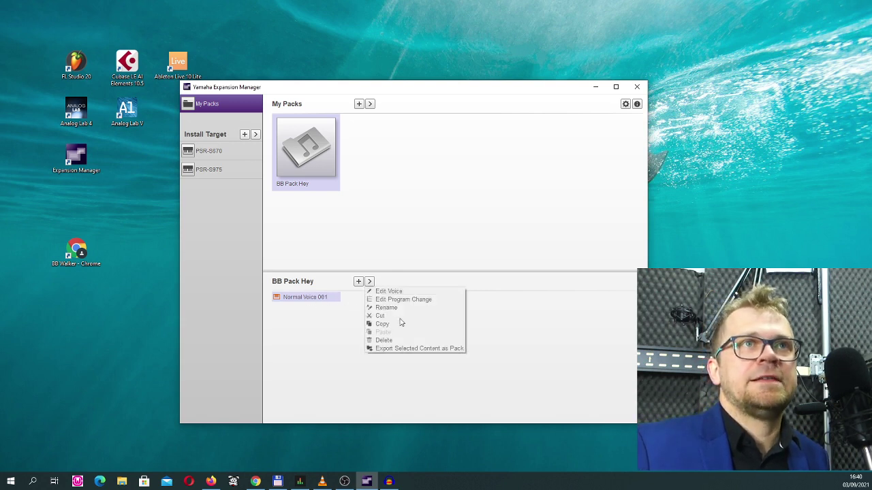
{"action": "left_click", "coordinate": [402, 306]}
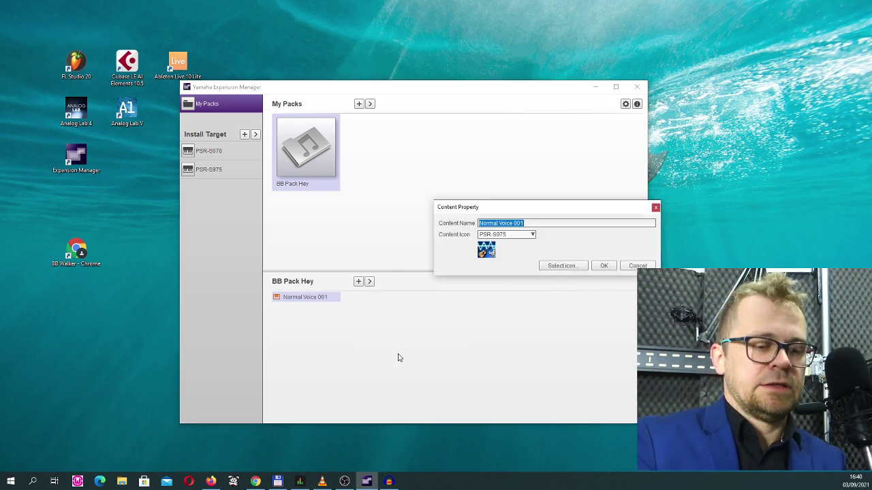
{"action": "type", "text": "Hey"}
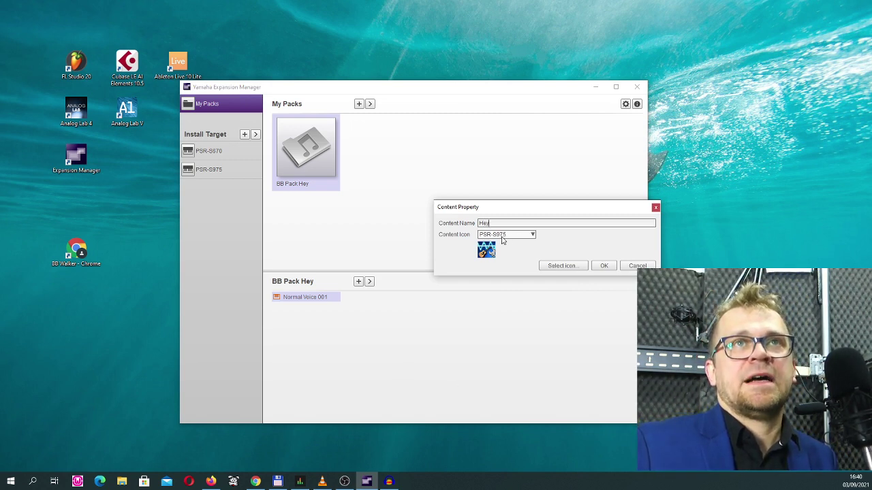
Set the voice's PSR-S975 icon to the solo singer silhouette with a microphone and check it in the voice's properties
{"action": "left_click", "coordinate": [556, 265]}
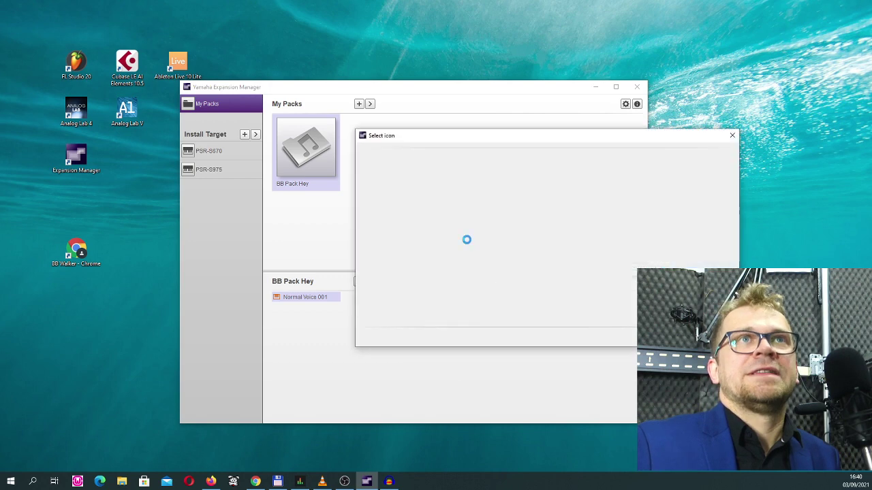
{"action": "mouse_move", "coordinate": [727, 189]}
{"action": "left_mouse_down"}
{"action": "mouse_move", "coordinate": [732, 240]}
{"action": "mouse_move", "coordinate": [732, 173]}
{"action": "left_mouse_up"}
{"action": "scroll", "coordinate": [732, 200], "scroll_direction": "up", "scroll_amount": 1}
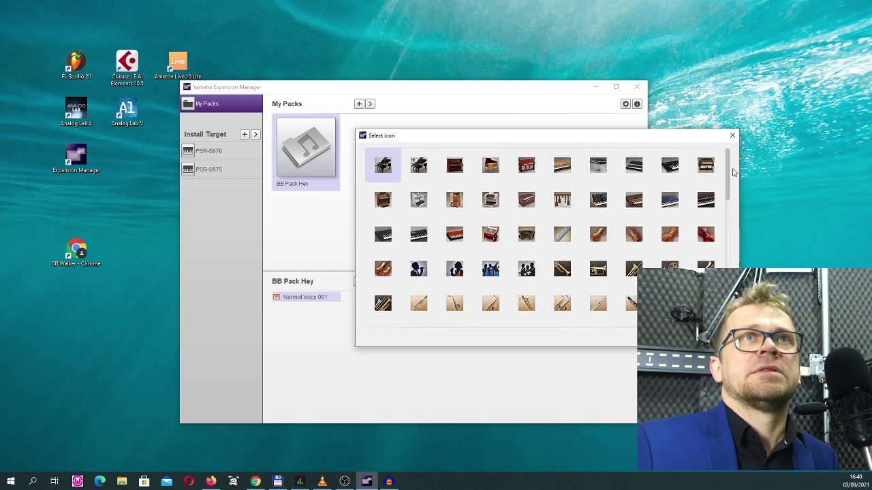
{"action": "left_click", "coordinate": [418, 269]}
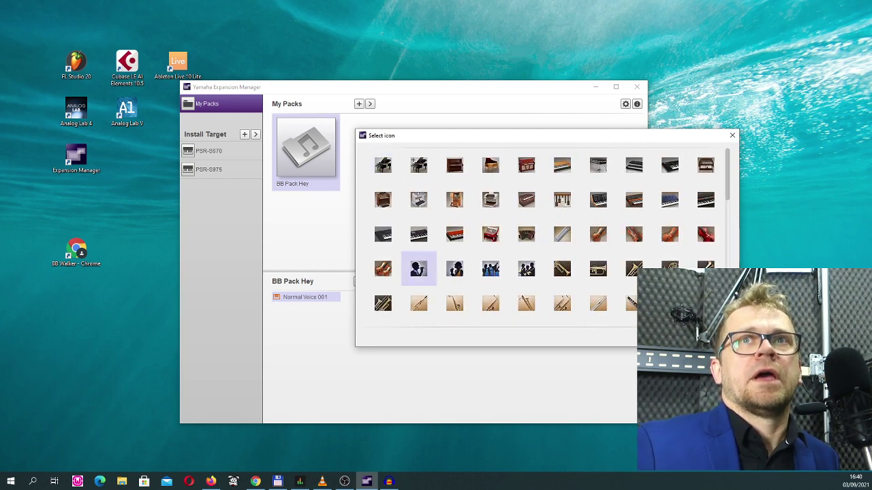
{"action": "left_click", "coordinate": [599, 269]}
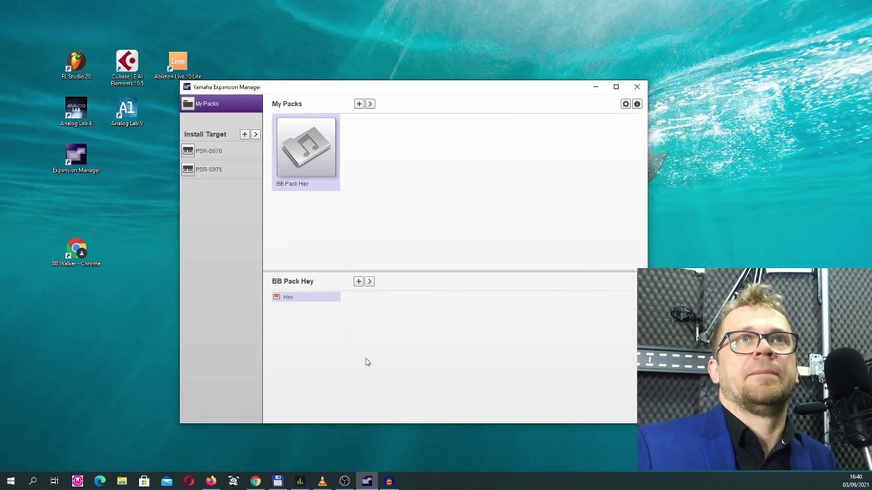
{"action": "double_click", "coordinate": [308, 299]}
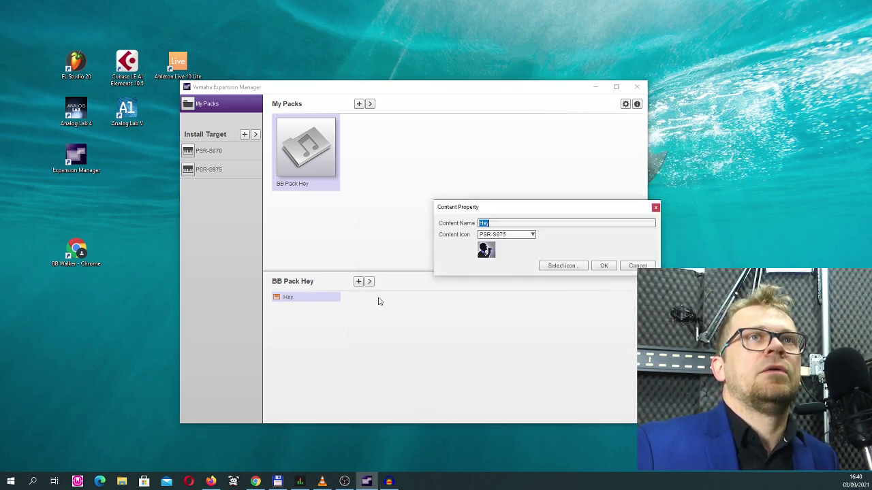
{"action": "left_click", "coordinate": [605, 267]}
Open the Hey voice in the Voice Editor, acknowledge both notices and reposition the window
{"action": "left_click", "coordinate": [370, 282]}
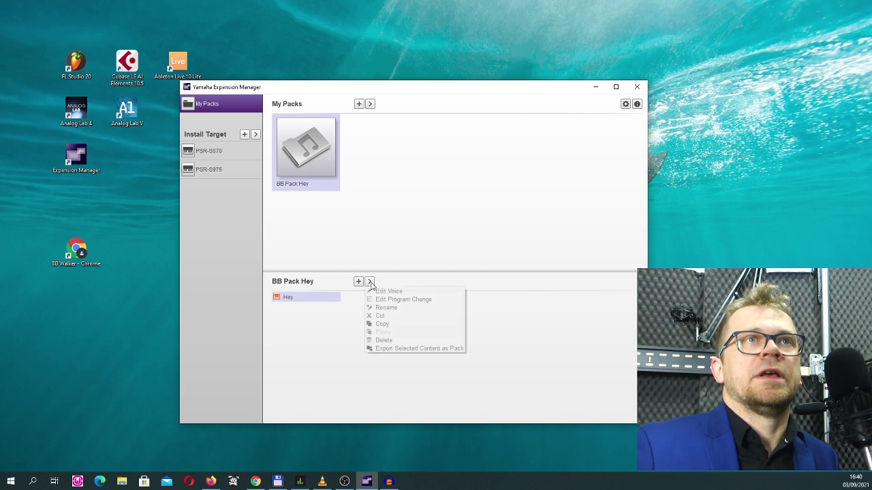
{"action": "left_click", "coordinate": [400, 292]}
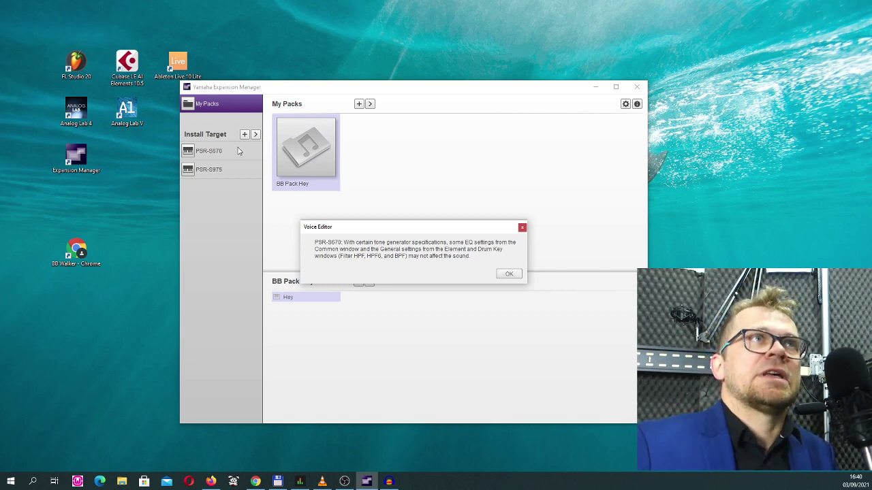
{"action": "left_click", "coordinate": [506, 274]}
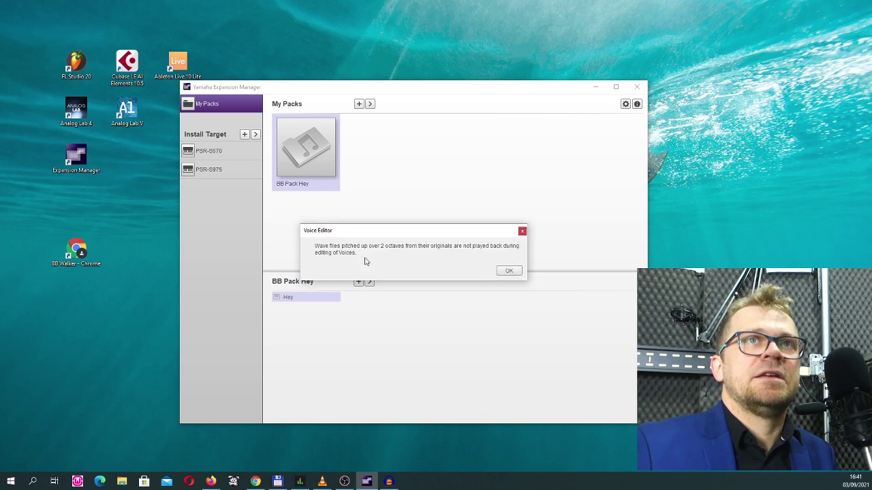
{"action": "left_click", "coordinate": [509, 272]}
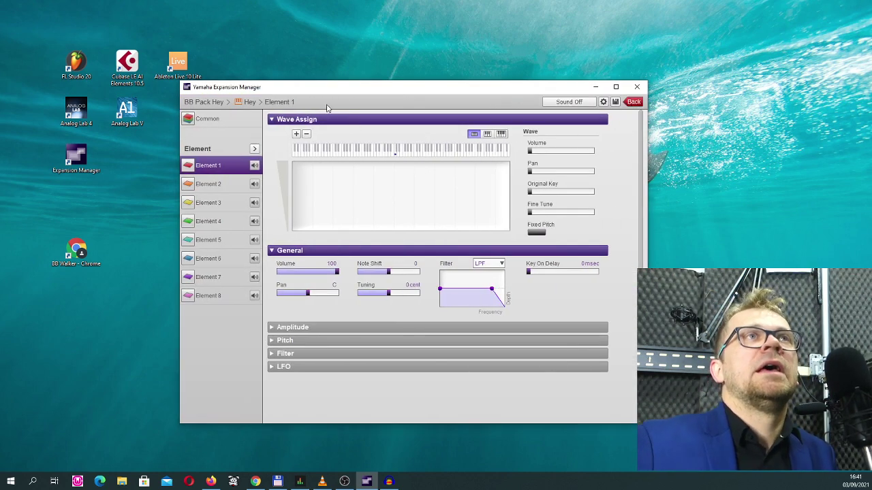
{"action": "left_click_drag", "start_coordinate": [347, 90], "coordinate": [365, 78]}
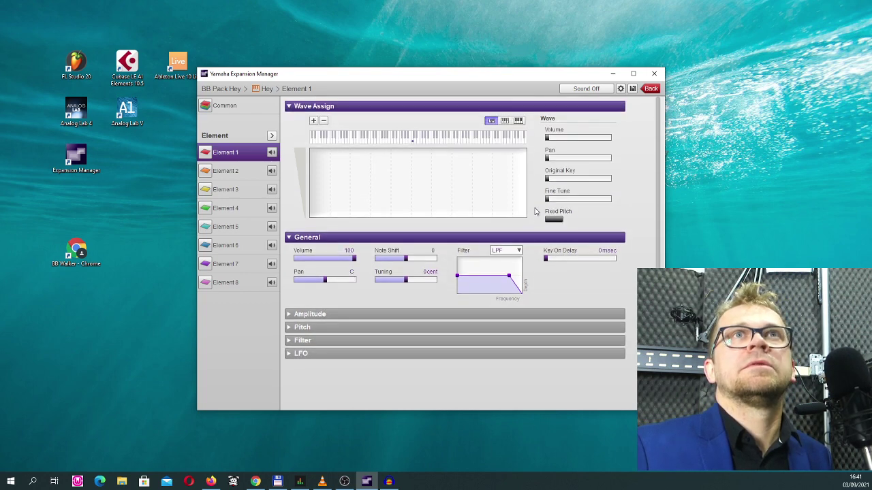
Import the hey-C wave file from the music folder into Element 1
{"action": "left_click", "coordinate": [314, 120]}
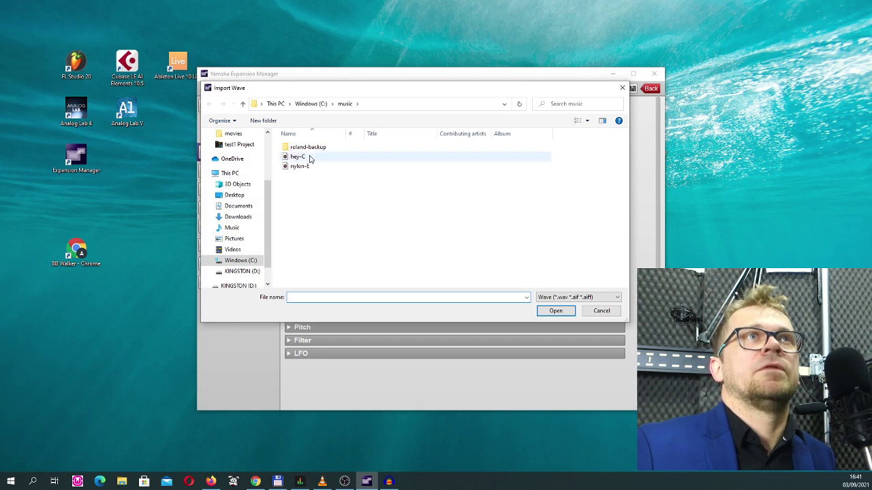
{"action": "left_click", "coordinate": [622, 87]}
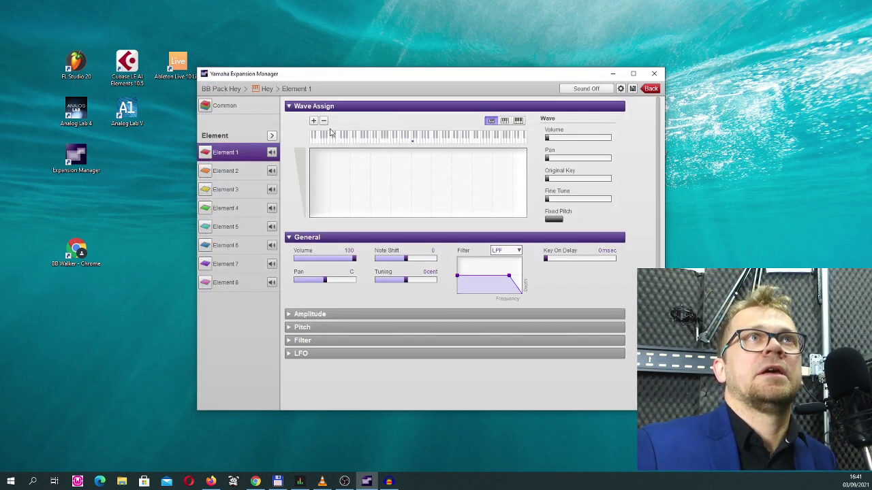
{"action": "double_click", "coordinate": [368, 158]}
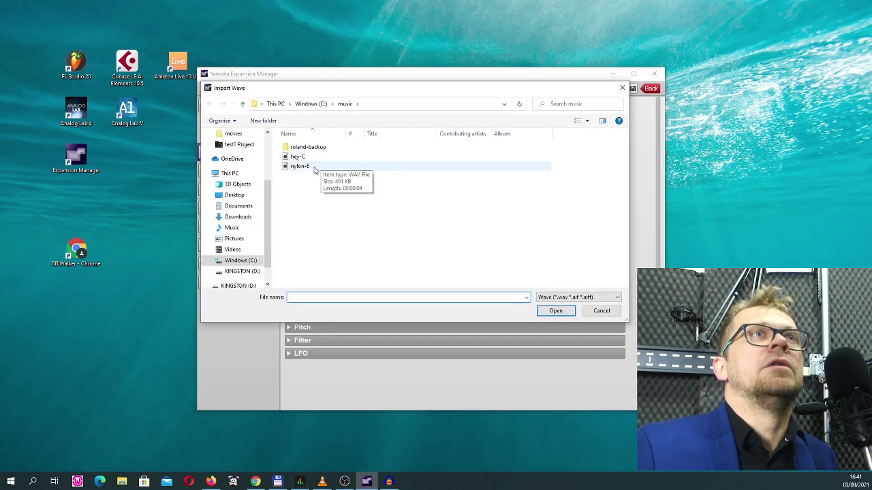
{"action": "double_click", "coordinate": [304, 158]}
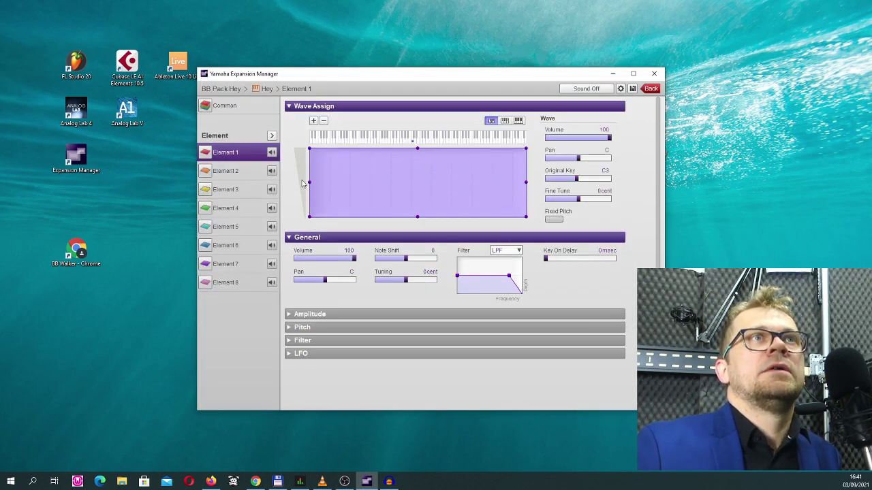
Try raising the hey-C wave's lowest key and limiting its velocity to 1–84, restoring the full range each time
{"action": "left_click_drag", "start_coordinate": [310, 205], "coordinate": [380, 183]}
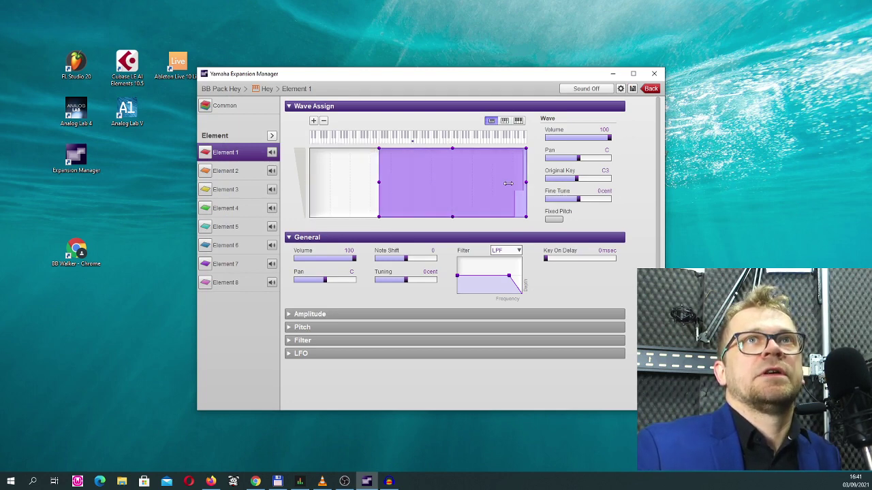
{"action": "left_click_drag", "start_coordinate": [379, 184], "coordinate": [310, 184]}
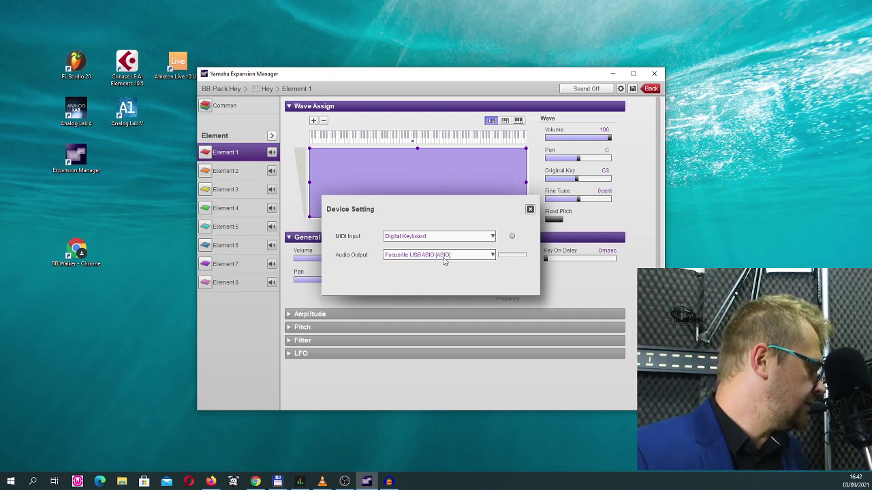
{"action": "left_click", "coordinate": [530, 210]}
{"action": "left_click_drag", "start_coordinate": [416, 150], "coordinate": [417, 171]}
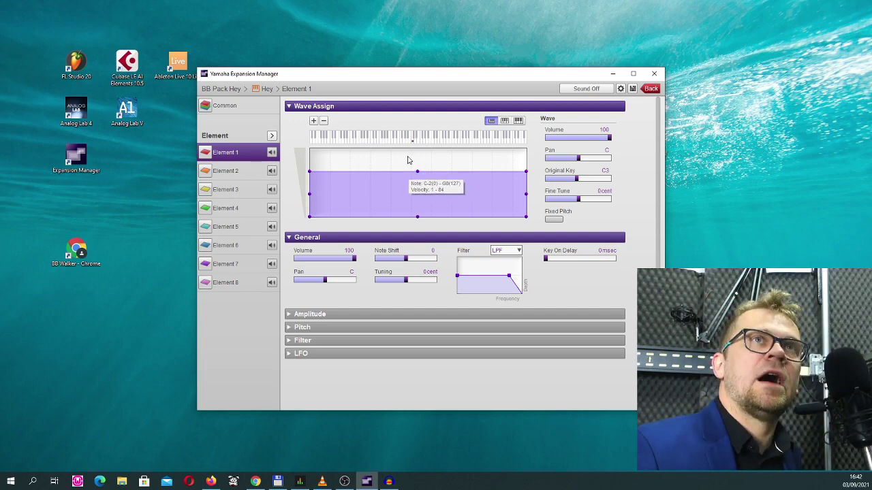
{"action": "left_click_drag", "start_coordinate": [418, 171], "coordinate": [418, 145]}
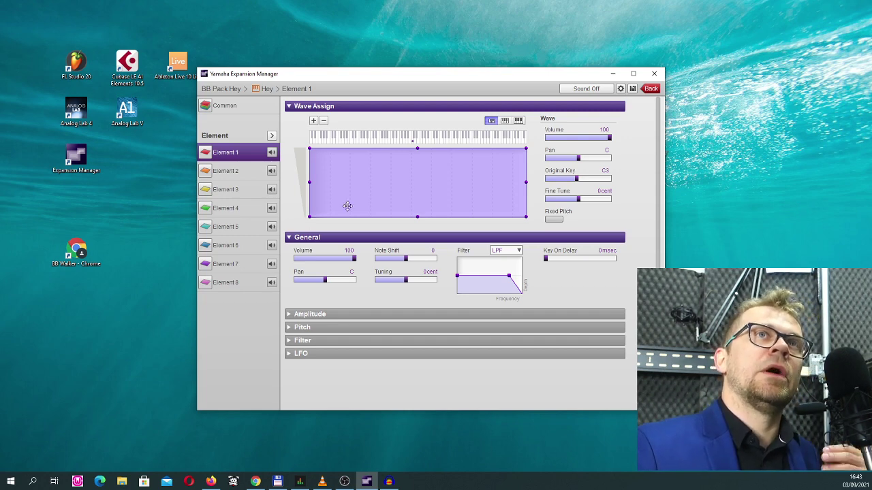
Try lowering the wave's upper velocity limit for a second wave, cancel the import and restore the full velocity range
{"action": "left_click_drag", "start_coordinate": [418, 148], "coordinate": [417, 171]}
{"action": "left_click", "coordinate": [383, 162]}
{"action": "left_click", "coordinate": [312, 120]}
{"action": "left_click", "coordinate": [602, 308]}
{"action": "left_click", "coordinate": [406, 181]}
{"action": "key", "text": "ctrl+z"}
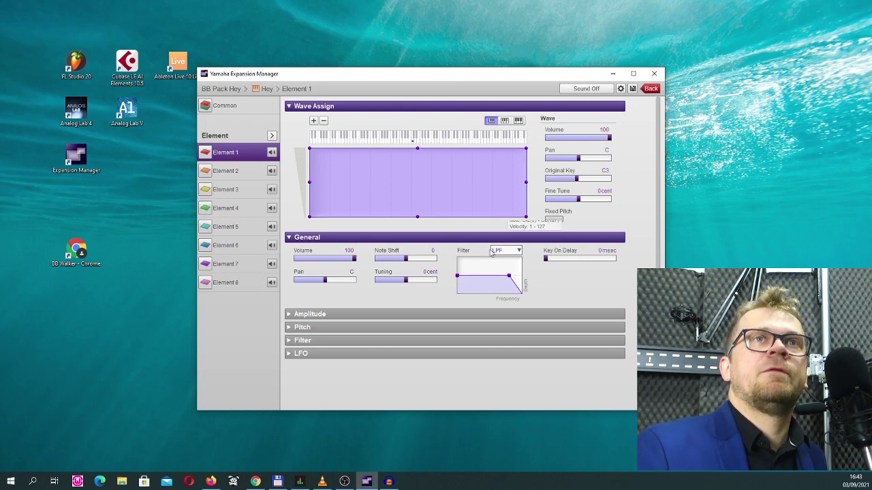
Show Element 1's Amplitude and Pitch settings, try bending the pitch envelope up and down, and level its points again
{"action": "left_click", "coordinate": [330, 315]}
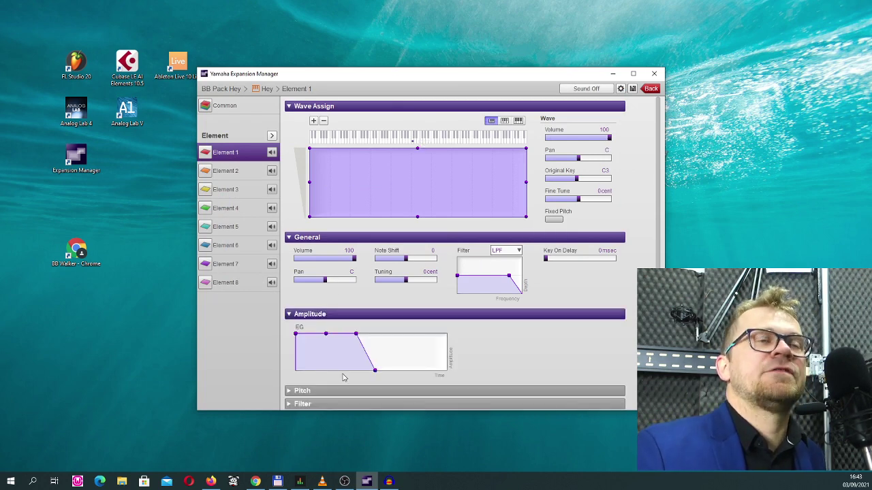
{"action": "left_click", "coordinate": [361, 391]}
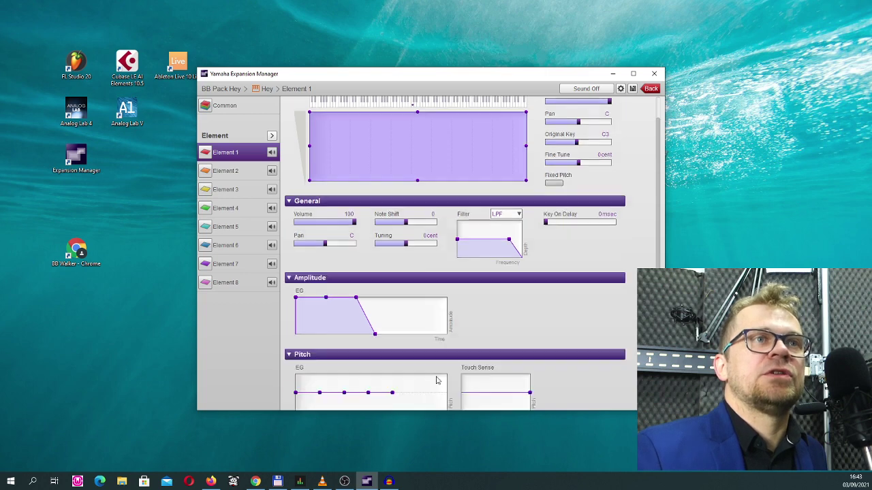
{"action": "mouse_move", "coordinate": [319, 356]}
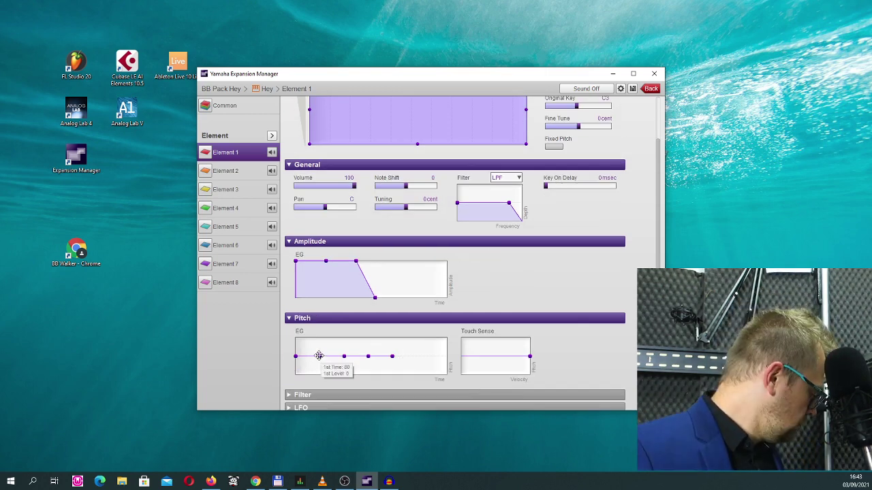
{"action": "left_click_drag", "start_coordinate": [320, 356], "coordinate": [374, 366]}
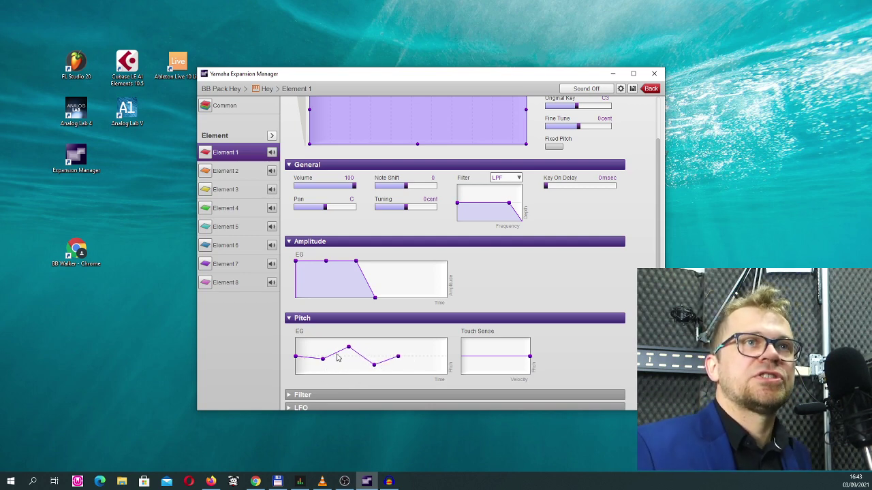
{"action": "mouse_move", "coordinate": [323, 359]}
{"action": "left_click_drag", "start_coordinate": [322, 358], "coordinate": [324, 357]}
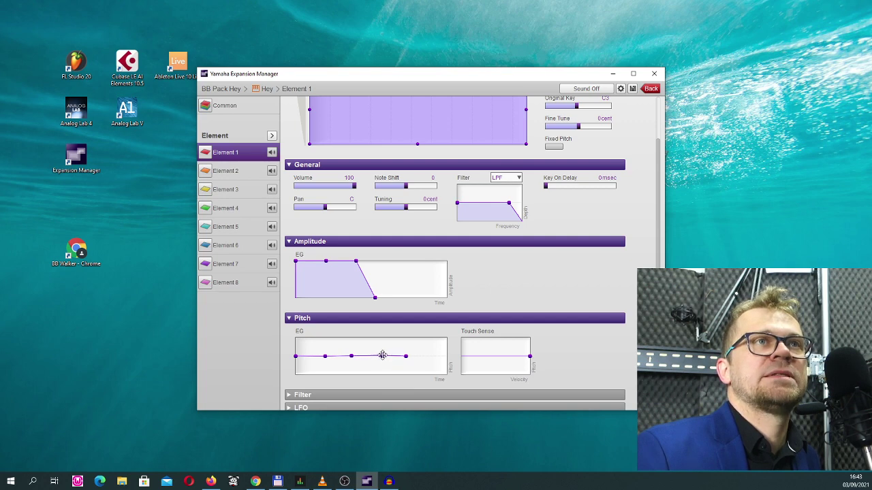
Examine Element 1's Filter and LFO settings, and leave the Voice Editor for the pack overview
{"action": "scroll", "coordinate": [374, 366], "scroll_direction": "down", "scroll_amount": 3}
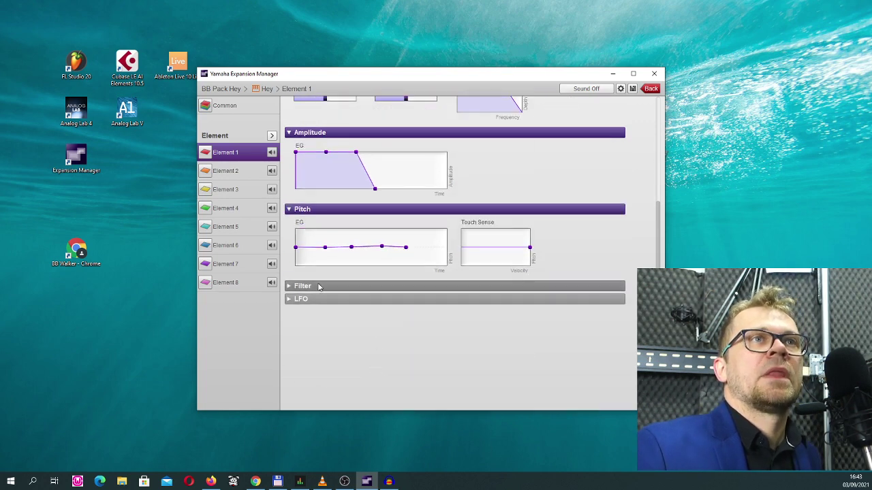
{"action": "left_click", "coordinate": [338, 289]}
{"action": "left_click", "coordinate": [338, 364]}
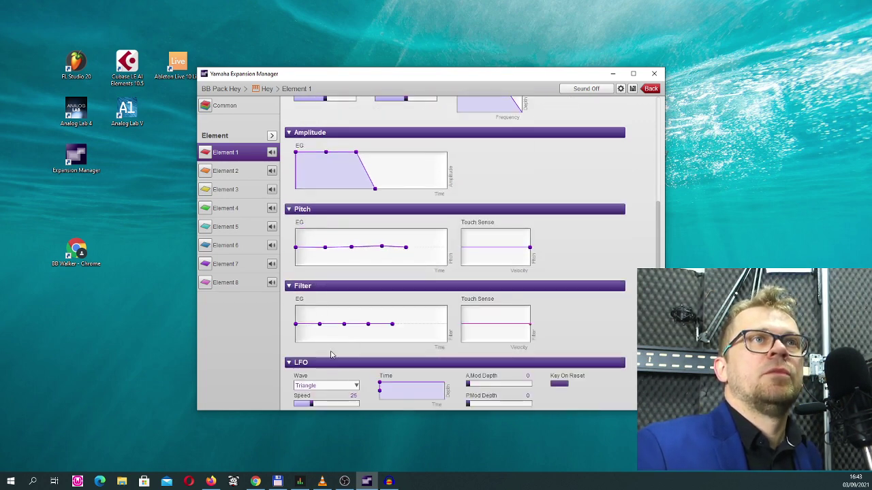
{"action": "scroll", "coordinate": [353, 371], "scroll_direction": "down", "scroll_amount": 1}
{"action": "scroll", "coordinate": [431, 299], "scroll_direction": "up", "scroll_amount": 6}
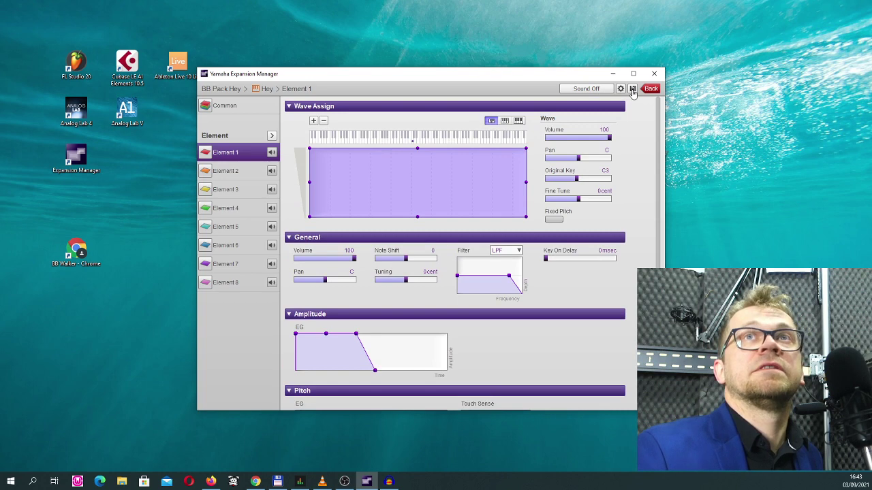
{"action": "left_click", "coordinate": [651, 88]}
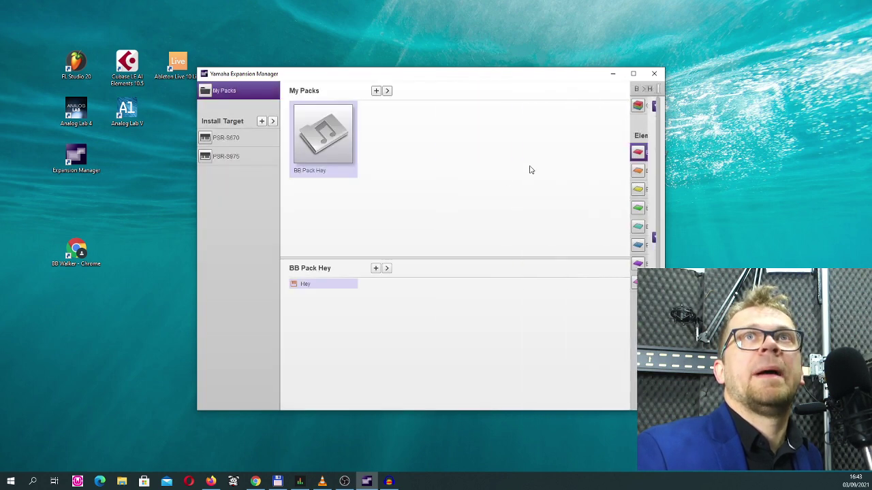
View the properties of the BB Pack Hey pack and of its Hey voice, cancelling both dialogs
{"action": "double_click", "coordinate": [347, 158]}
{"action": "left_click_drag", "start_coordinate": [494, 209], "coordinate": [424, 208]}
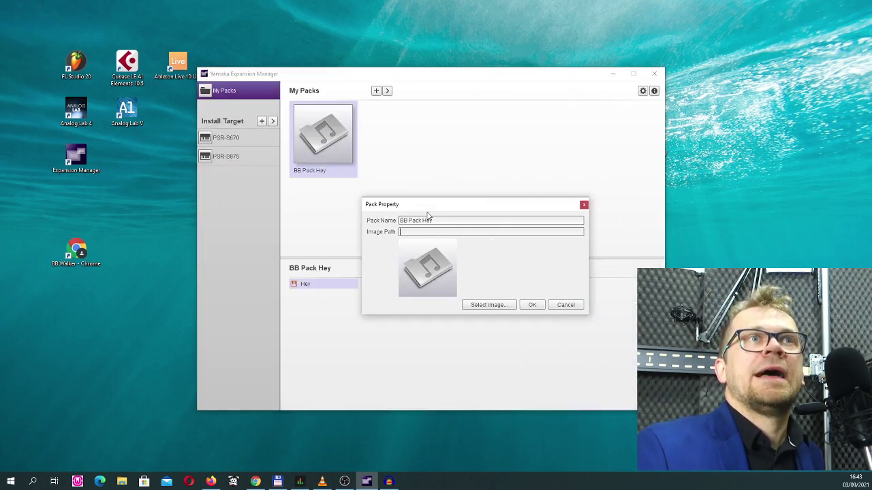
{"action": "left_click", "coordinate": [557, 311]}
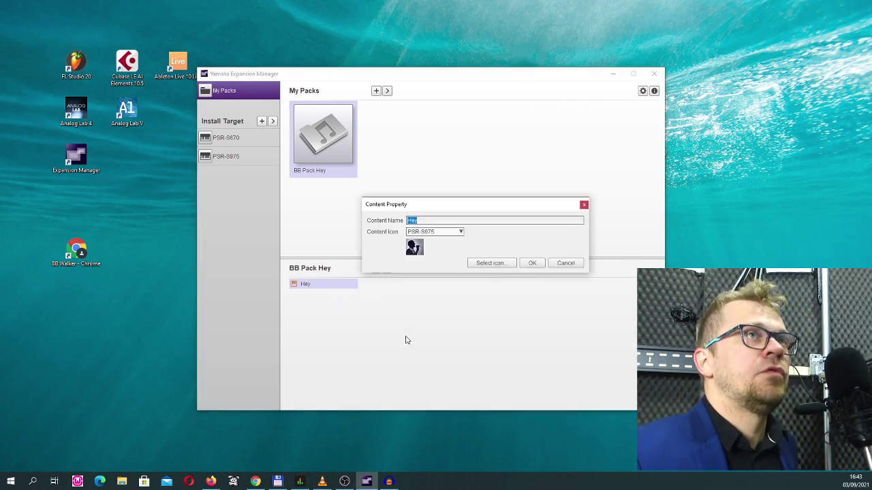
{"action": "left_click", "coordinate": [565, 263]}
{"action": "left_click", "coordinate": [446, 350]}
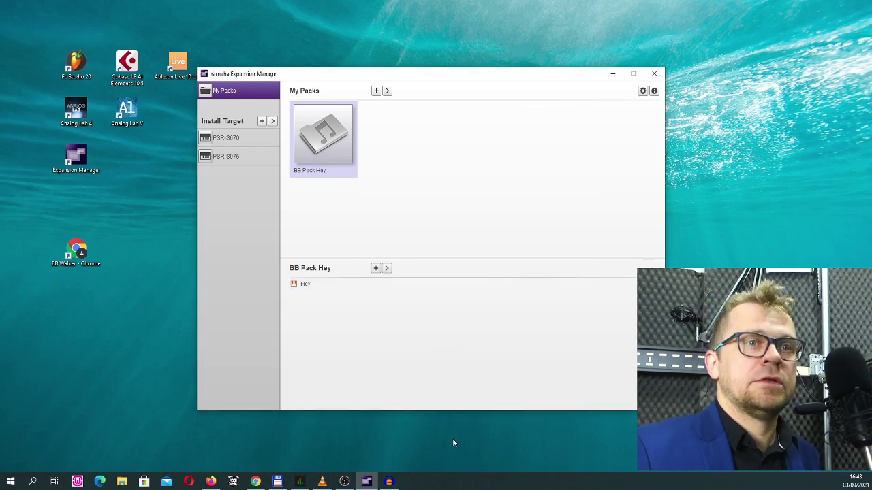
Switch to Audacity, remove the old vocal track and record a guitar note in a take of about 7.5 seconds
{"action": "left_click", "coordinate": [389, 482]}
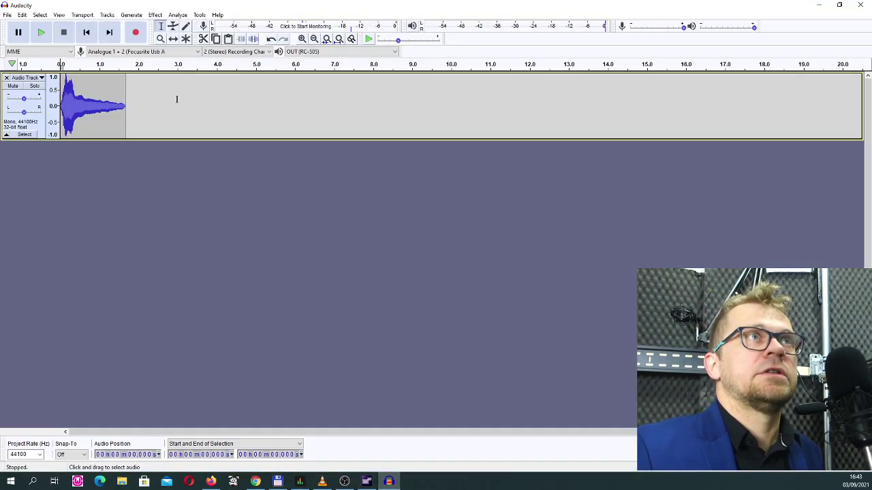
{"action": "left_click", "coordinate": [6, 77]}
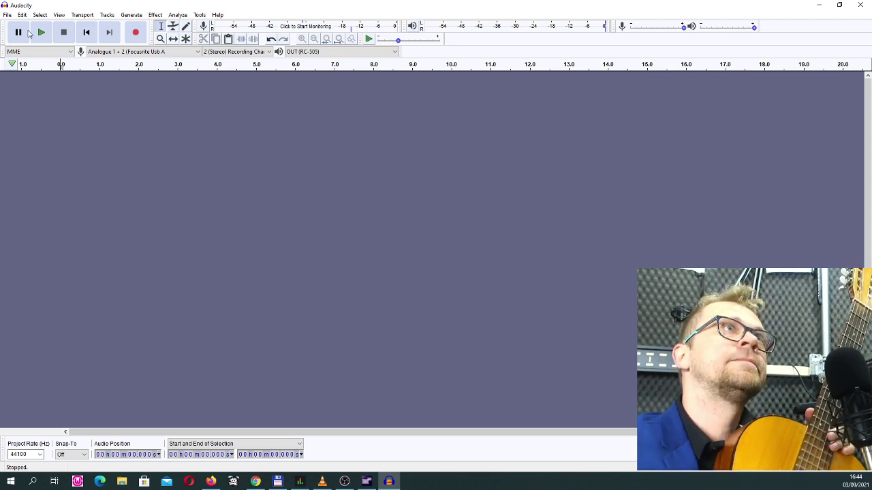
{"action": "left_click", "coordinate": [136, 33]}
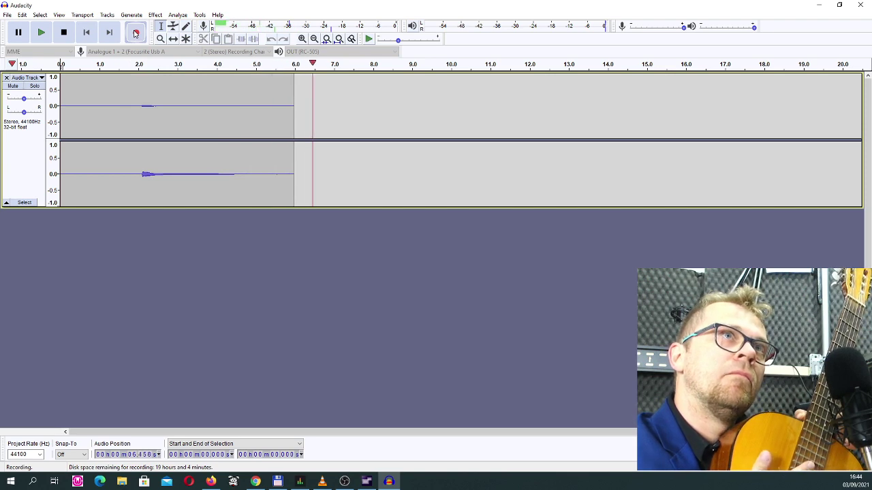
{"action": "key", "text": "space"}
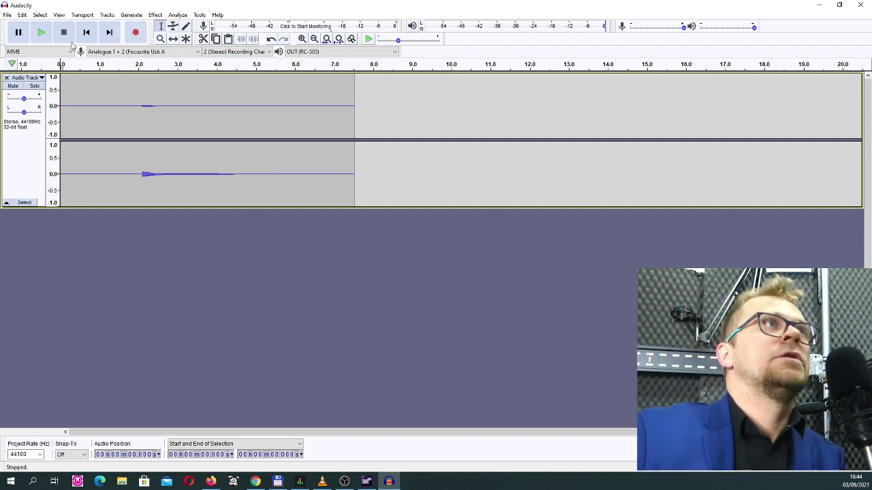
Split the stereo guitar recording to mono and delete the nearly silent first track
{"action": "left_click", "coordinate": [27, 78]}
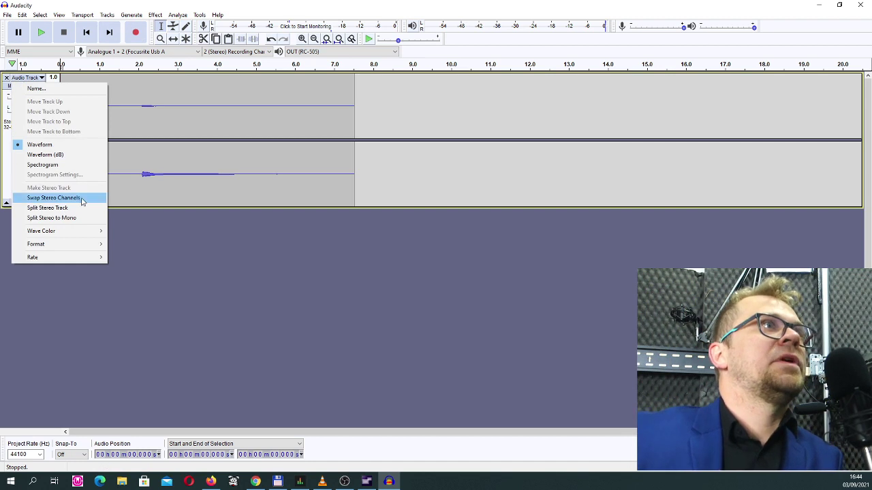
{"action": "left_click", "coordinate": [77, 218]}
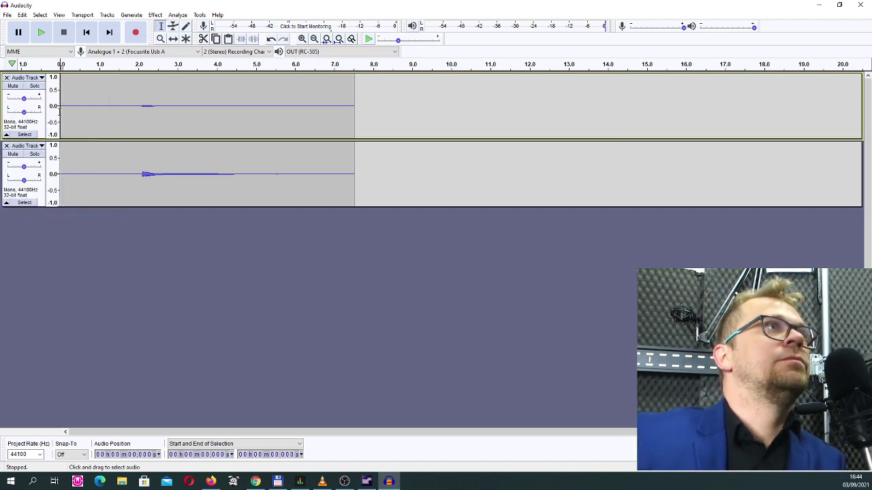
{"action": "left_click", "coordinate": [6, 77]}
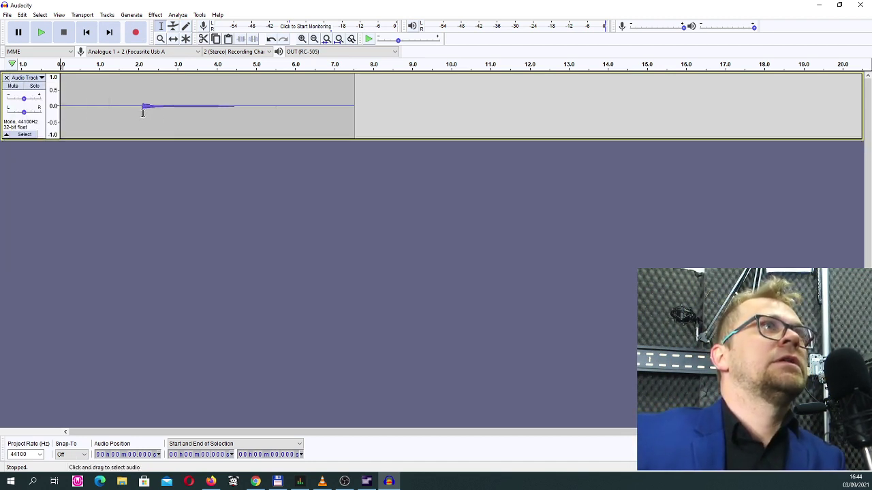
Normalize the whole guitar track to a 0.0 dB peak with DC offset removal
{"action": "left_click", "coordinate": [140, 116]}
{"action": "key", "text": "ctrl+a"}
{"action": "left_click", "coordinate": [155, 14]}
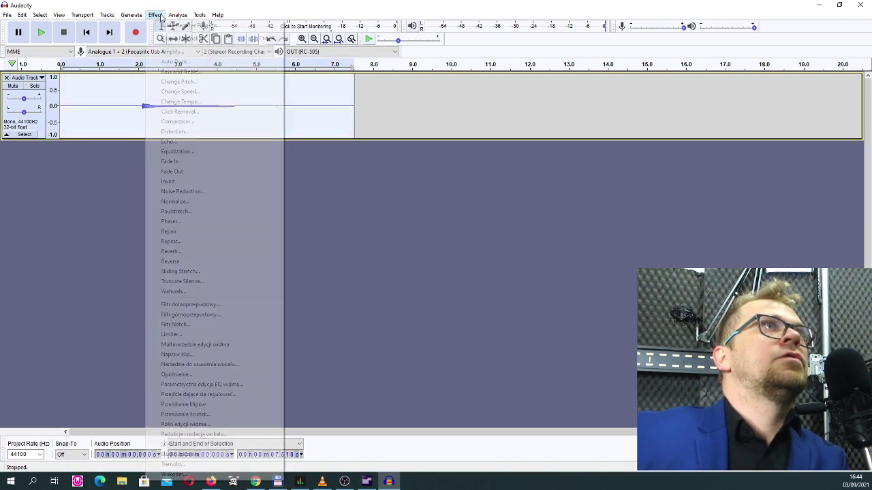
{"action": "left_click", "coordinate": [252, 203]}
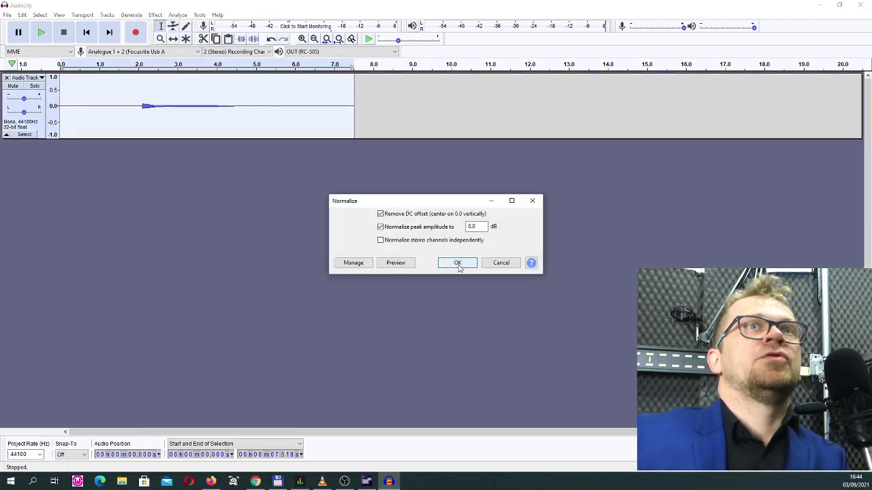
{"action": "left_click", "coordinate": [454, 263]}
Cut away the silence before the guitar note so the track starts right at the note's attack
{"action": "left_click", "coordinate": [143, 122]}
{"action": "left_click_drag", "start_coordinate": [134, 120], "coordinate": [130, 116]}
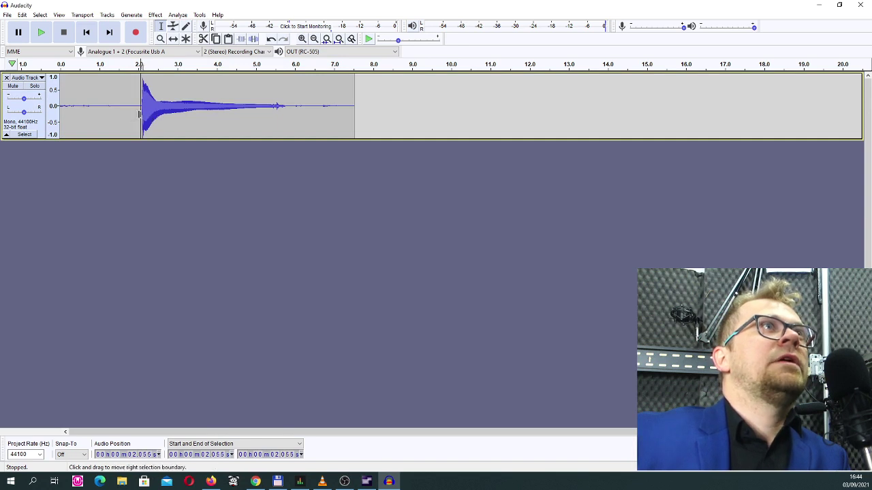
{"action": "left_click", "coordinate": [142, 117]}
{"action": "scroll", "coordinate": [143, 117], "scroll_direction": "up", "scroll_amount": 3, "text": "ctrl"}
{"action": "scroll", "coordinate": [146, 115], "scroll_direction": "up", "scroll_amount": 2, "text": "ctrl"}
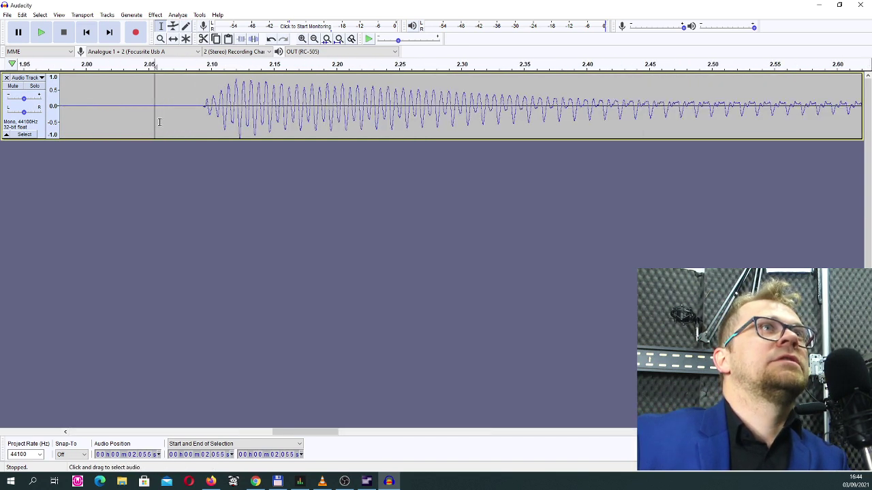
{"action": "left_click_drag", "start_coordinate": [208, 113], "coordinate": [2, 68]}
{"action": "left_click", "coordinate": [2, 69]}
{"action": "scroll", "coordinate": [111, 97], "scroll_direction": "down", "scroll_amount": 1, "text": "ctrl"}
{"action": "scroll", "coordinate": [111, 97], "scroll_direction": "down", "scroll_amount": 2, "text": "ctrl"}
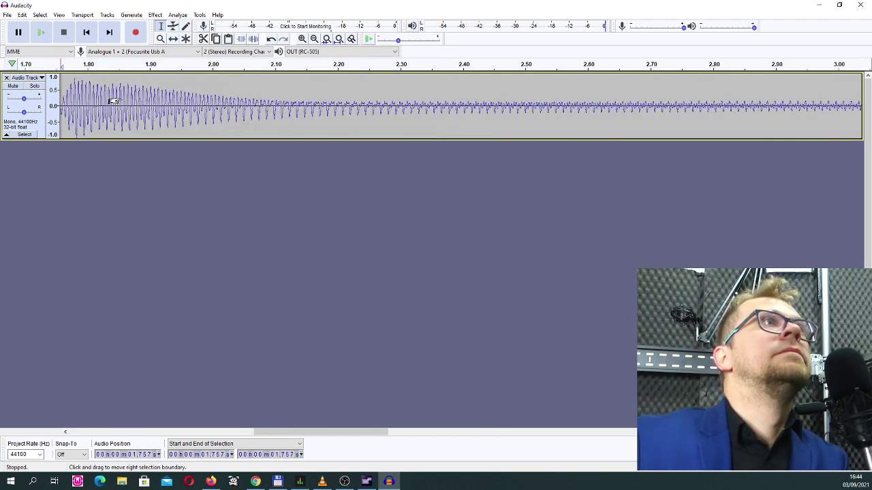
{"action": "left_click_drag", "start_coordinate": [92, 111], "coordinate": [3, 102]}
{"action": "key", "text": "Delete"}
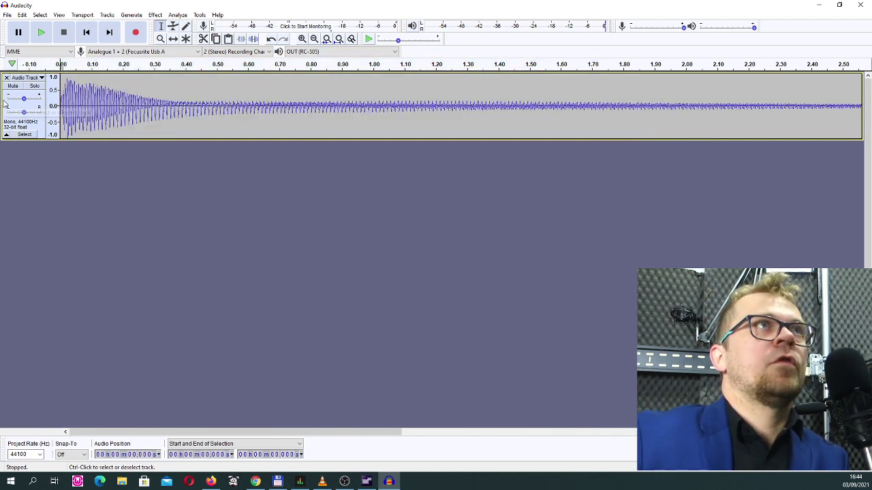
Play back the trimmed note and delete the quiet tail so the track ends at about 3.65 seconds
{"action": "key", "text": "space"}
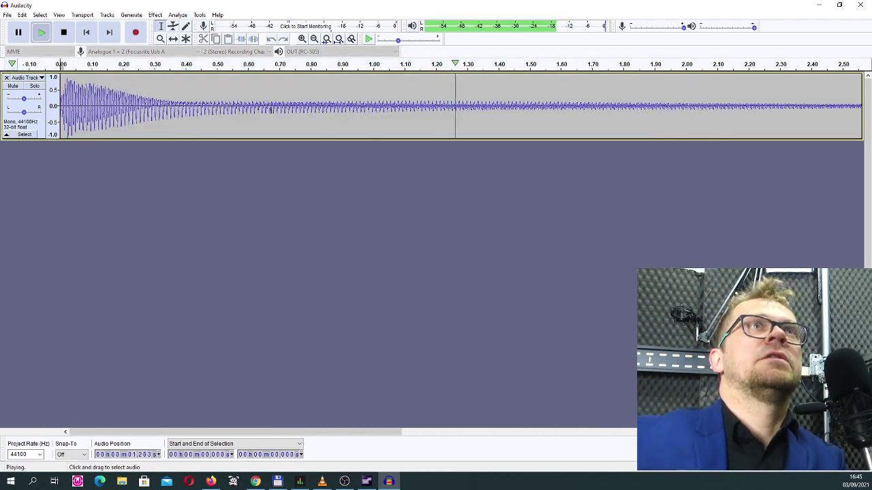
{"action": "key", "text": "space"}
{"action": "key", "text": "ctrl+3"}
{"action": "left_click", "coordinate": [336, 114]}
{"action": "left_click", "coordinate": [585, 113]}
{"action": "key", "text": "space"}
{"action": "left_click_drag", "start_coordinate": [591, 112], "coordinate": [718, 118]}
{"action": "key", "text": "Delete"}
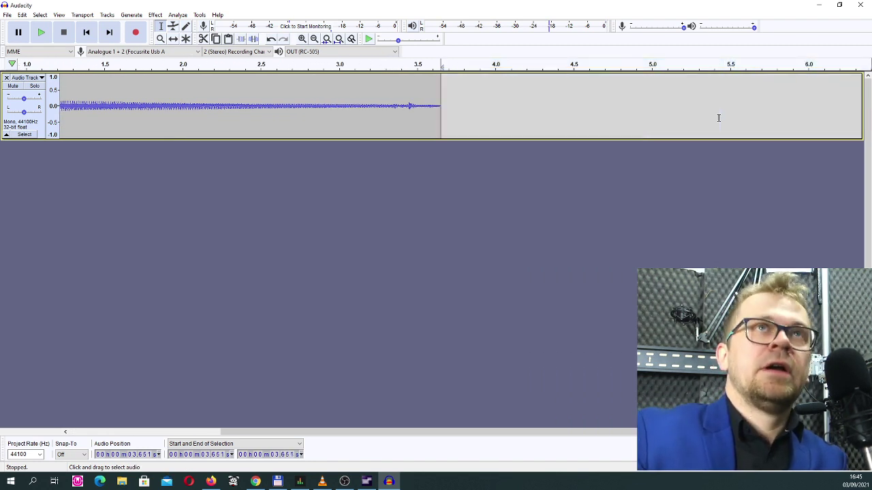
Export the guitar note as a signed 16-bit PCM WAV over the existing nylon-E file in the music folder
{"action": "left_click", "coordinate": [7, 15]}
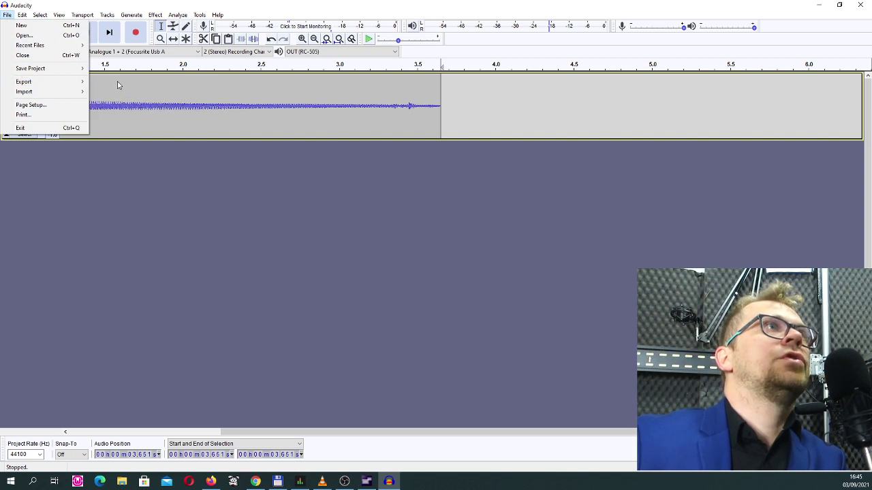
{"action": "mouse_move", "coordinate": [72, 81]}
{"action": "left_click", "coordinate": [136, 111]}
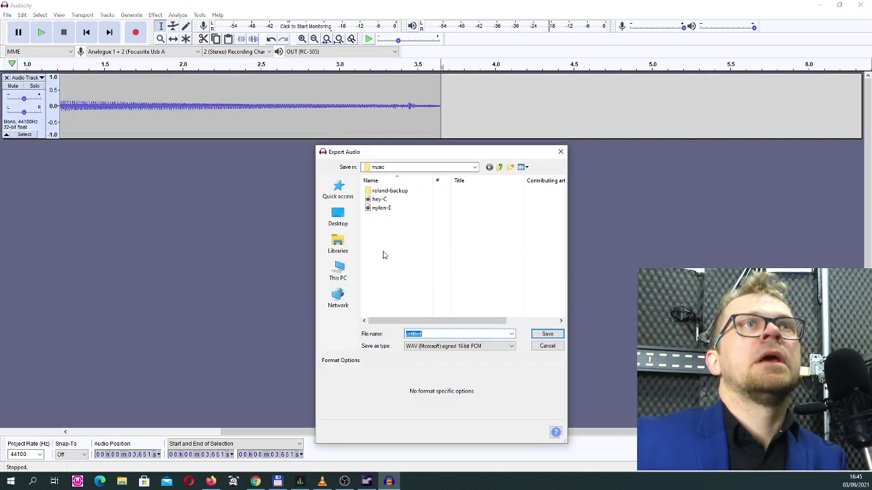
{"action": "left_click", "coordinate": [385, 210]}
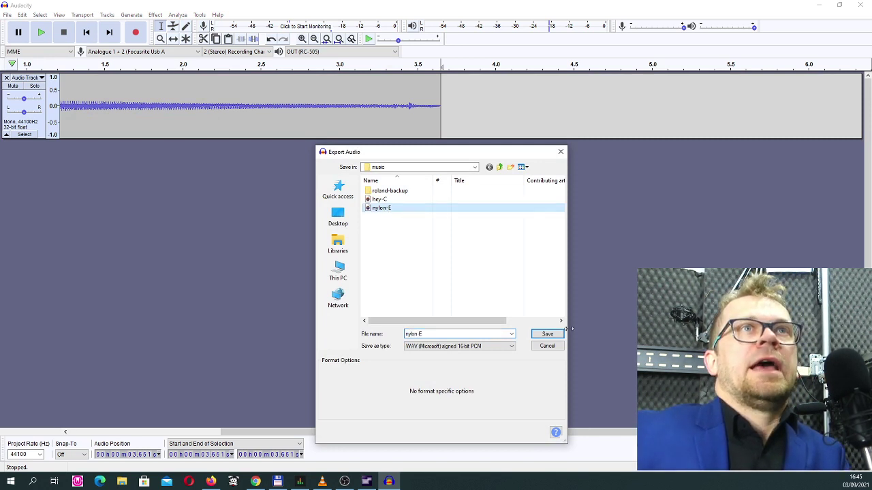
{"action": "left_click", "coordinate": [549, 335]}
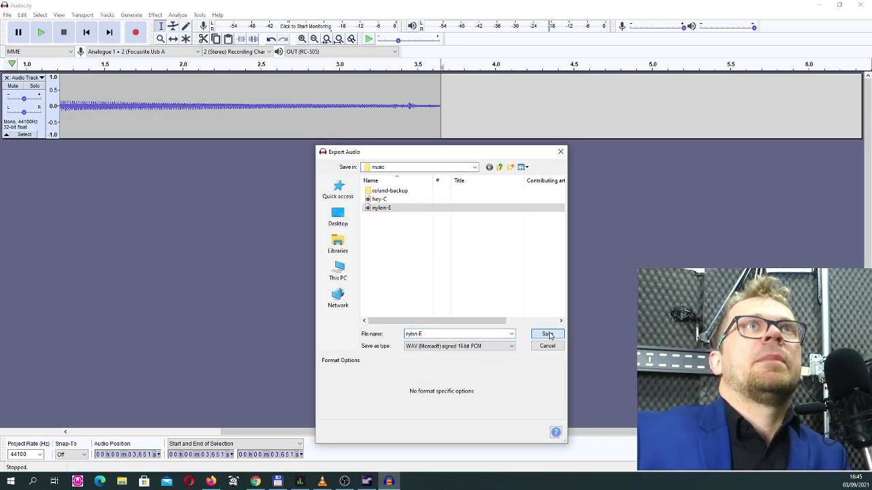
{"action": "left_click", "coordinate": [464, 240]}
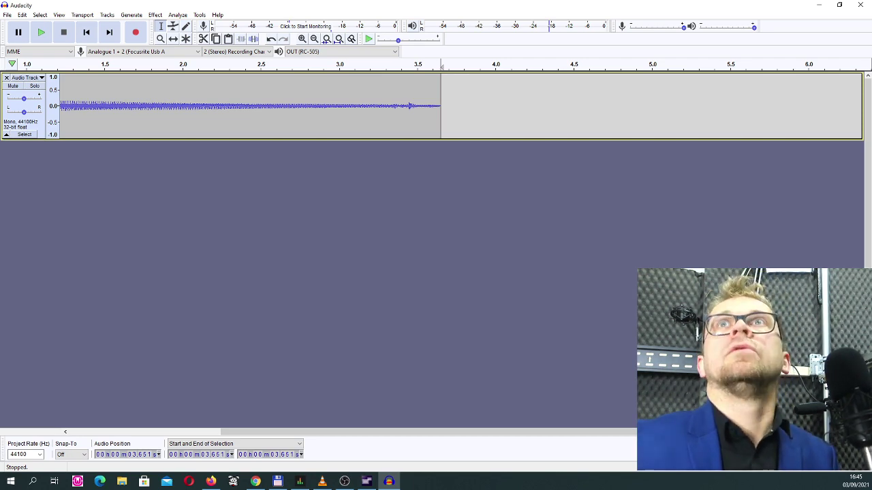
Switch to Yamaha Expansion Manager and add a new normal voice to BB Pack Hey
{"action": "left_click", "coordinate": [818, 5]}
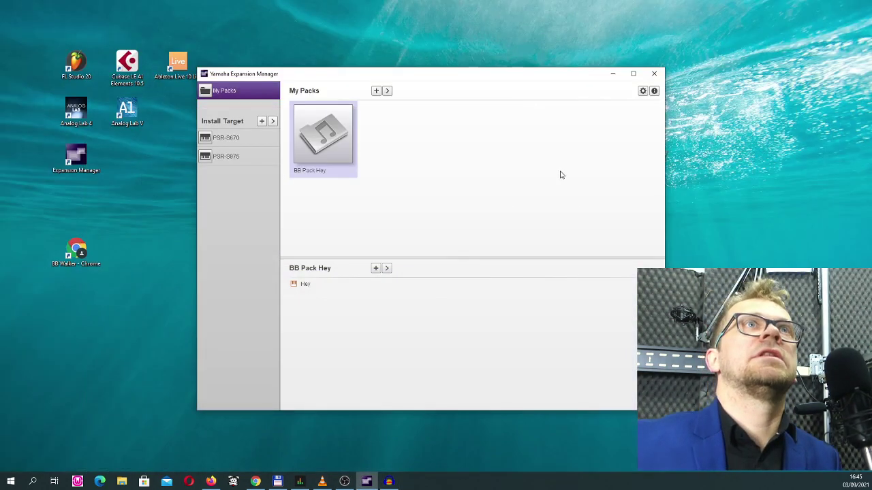
{"action": "left_click", "coordinate": [375, 271]}
{"action": "left_click", "coordinate": [397, 276]}
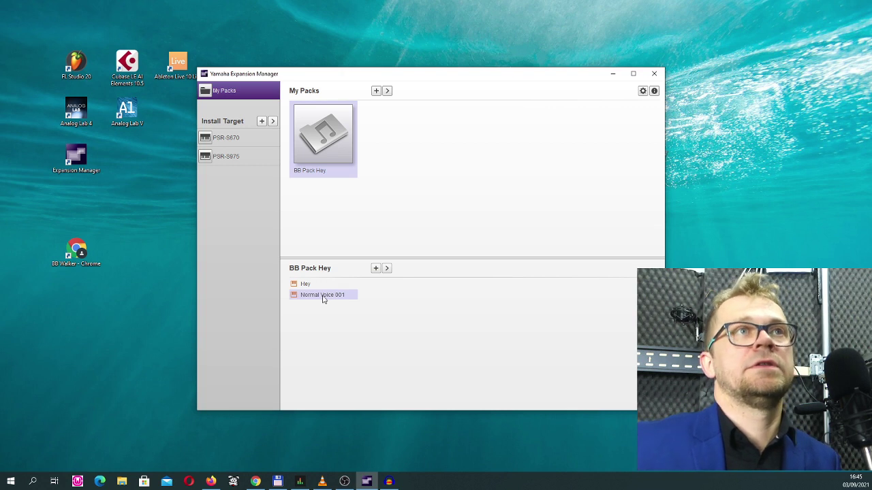
Rename the new normal voice in BB Pack Hey as BB Classic Guitar
{"action": "left_click", "coordinate": [386, 269]}
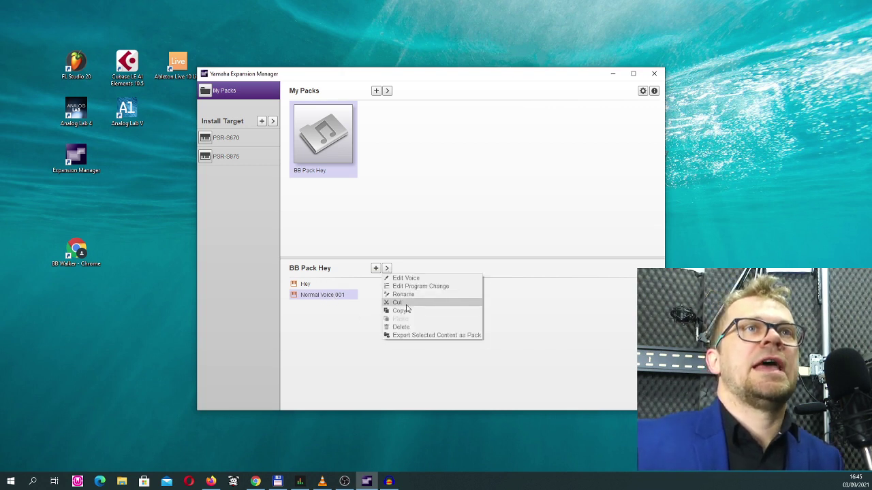
{"action": "left_click", "coordinate": [411, 299]}
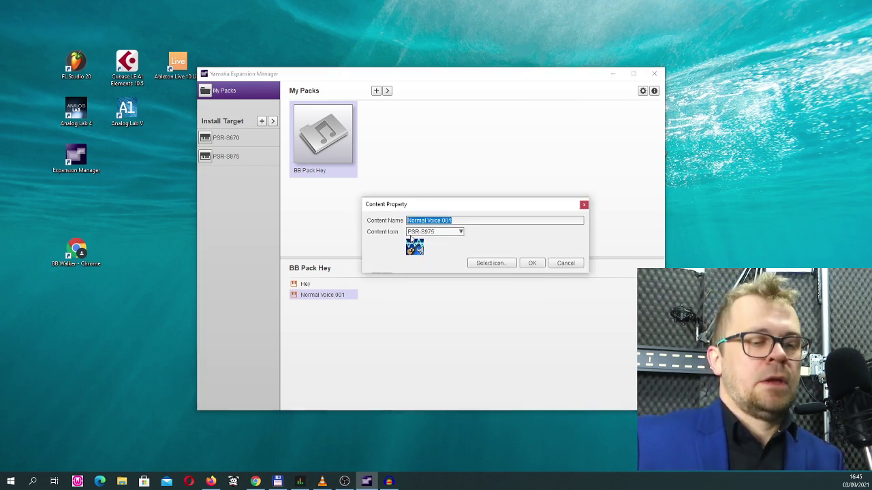
{"action": "type", "text": "G"}
{"action": "key", "text": "BackSpace"}
{"action": "type", "text": "BB Gulas"}
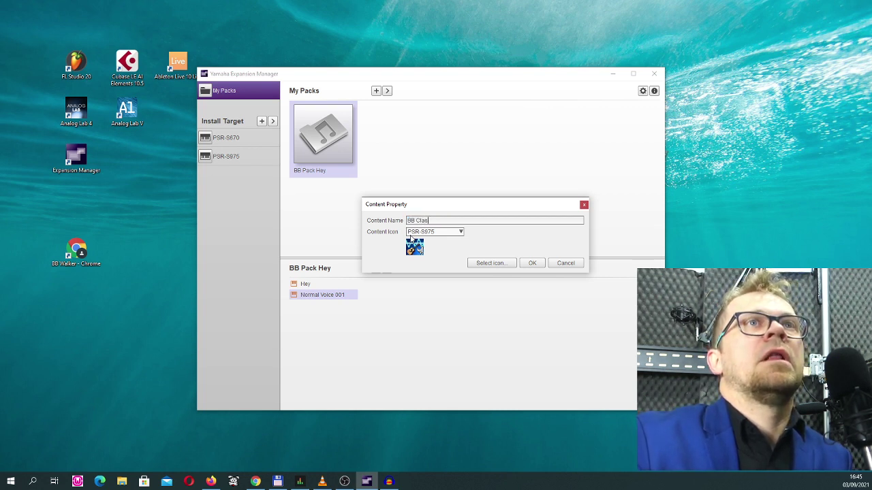
{"action": "type", "text": "sic Guitar"}
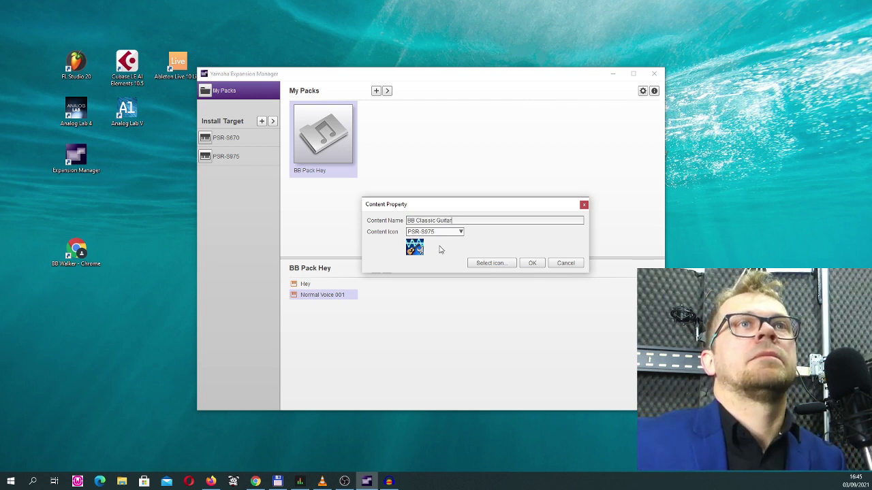
Give the BB Classic Guitar voice an acoustic guitar icon and apply its content properties
{"action": "left_click", "coordinate": [488, 263]}
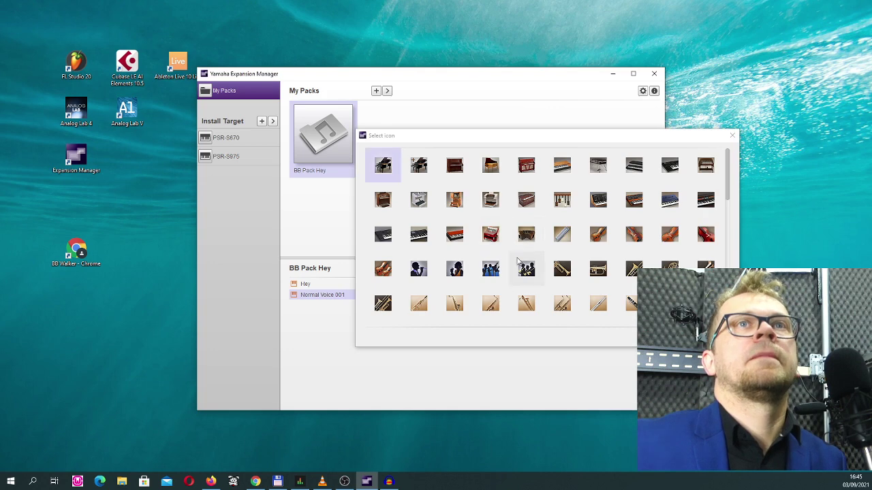
{"action": "left_click_drag", "start_coordinate": [730, 175], "coordinate": [725, 203]}
{"action": "left_click", "coordinate": [563, 249]}
{"action": "key", "text": "Return"}
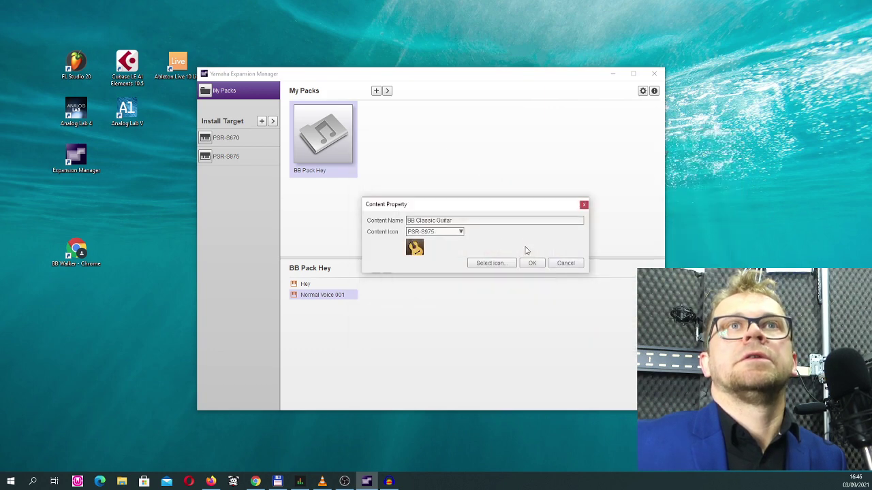
{"action": "left_click", "coordinate": [526, 261]}
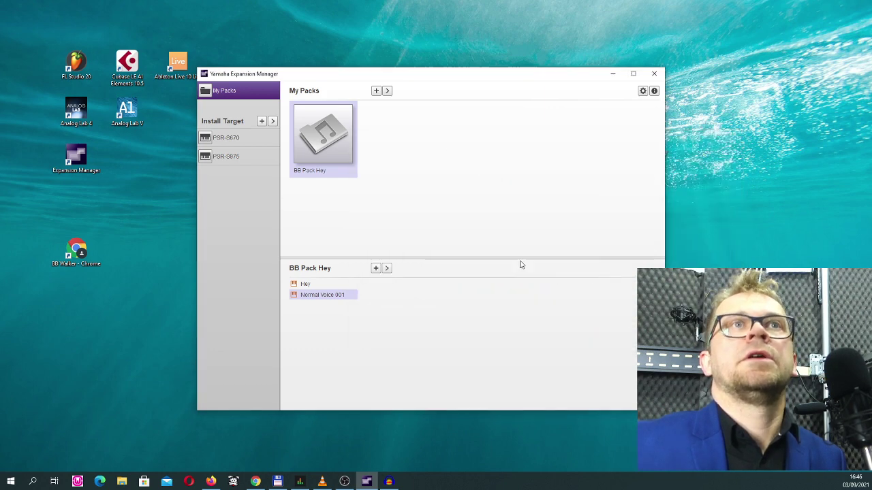
Edit the BB Classic Guitar voice, import the nylon-E wave into Element 1 across the whole keyboard, and return to the pack list
{"action": "right_click", "coordinate": [383, 264]}
{"action": "left_click", "coordinate": [409, 274]}
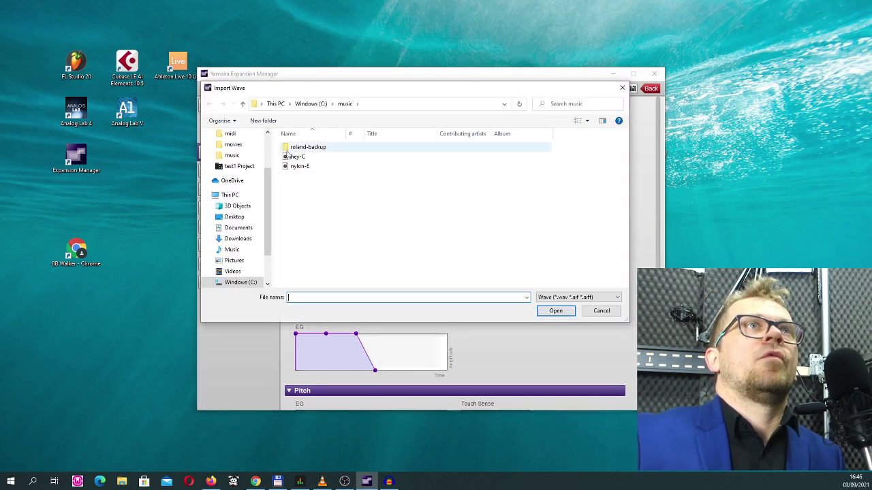
{"action": "double_click", "coordinate": [303, 165]}
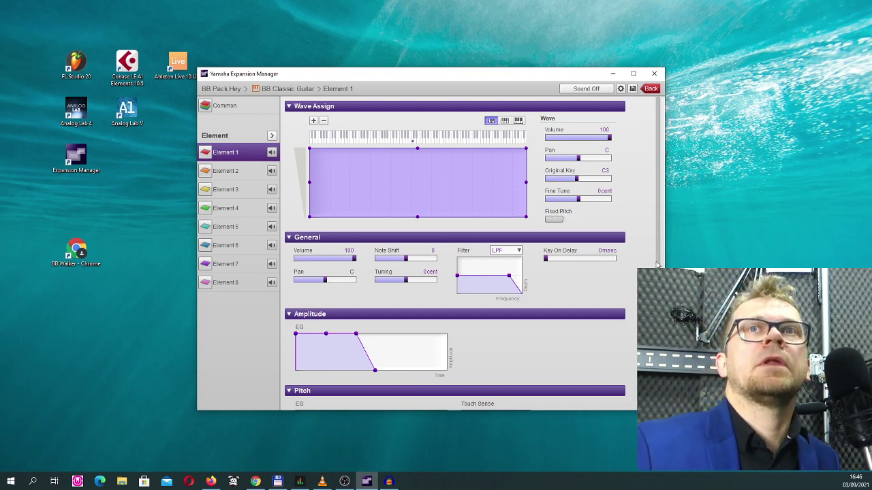
{"action": "scroll", "coordinate": [657, 265], "scroll_direction": "down", "scroll_amount": 3}
{"action": "scroll", "coordinate": [613, 259], "scroll_direction": "down", "scroll_amount": 3}
{"action": "scroll", "coordinate": [613, 259], "scroll_direction": "up", "scroll_amount": 6}
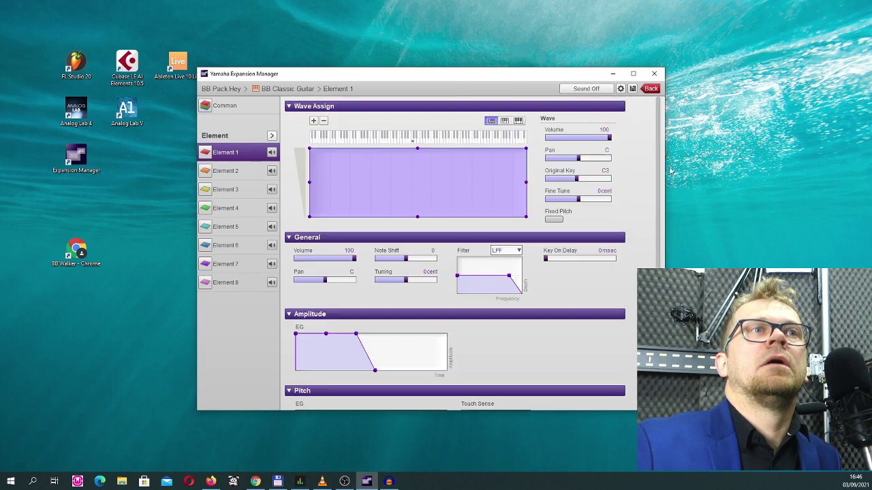
{"action": "left_click", "coordinate": [651, 89]}
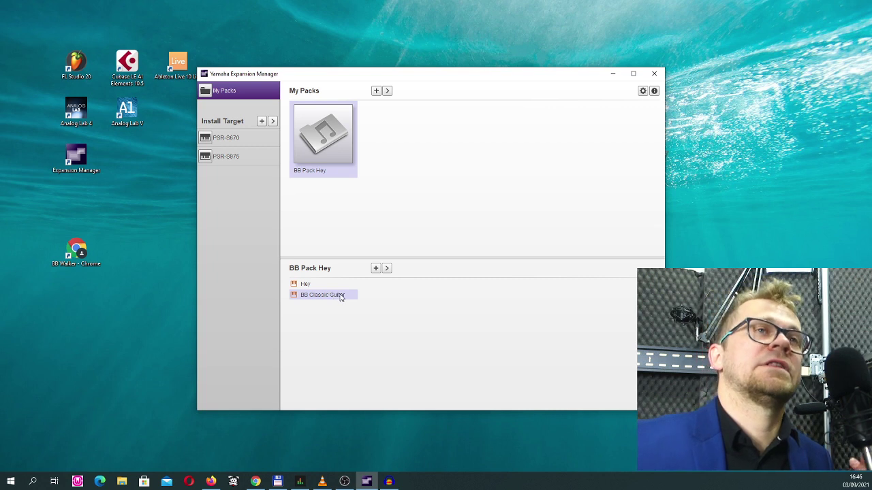
{"action": "left_click", "coordinate": [383, 354]}
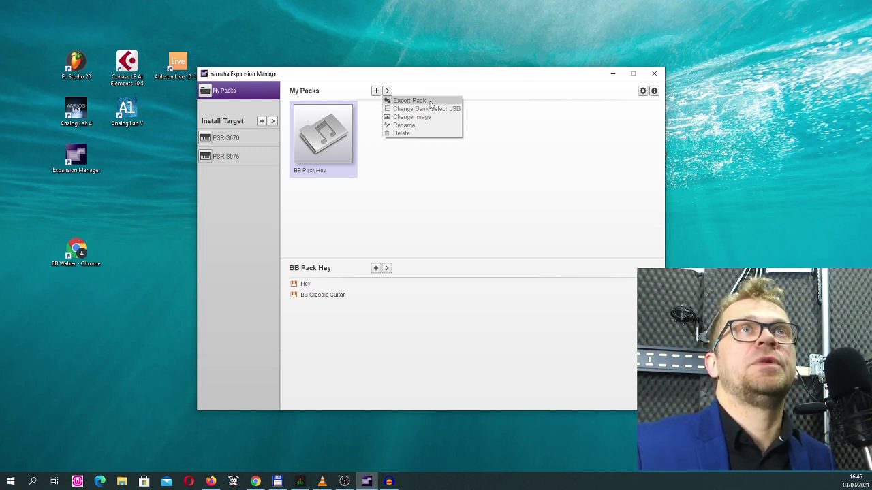
{"action": "left_click", "coordinate": [430, 102]}
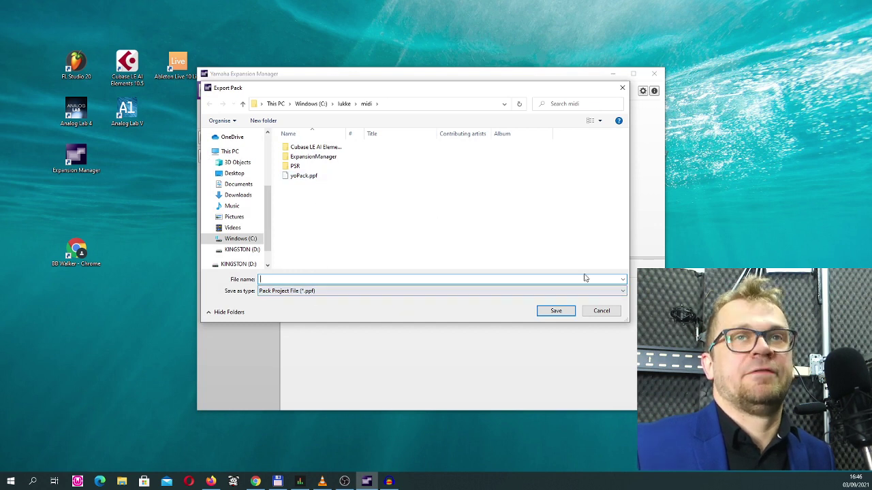
{"action": "left_click", "coordinate": [602, 312]}
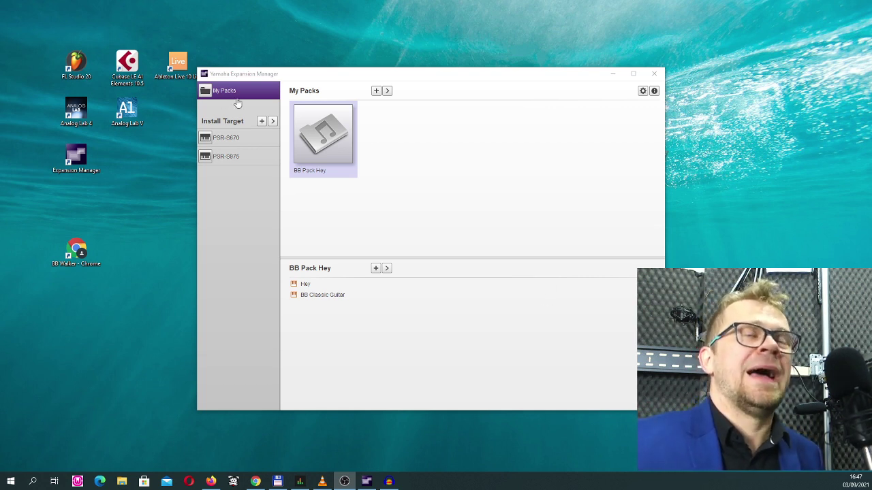
Save BB Pack Hey for the PSR-S975 as a pack installation file named BB-pack on the KINGSTON (D:) drive
{"action": "left_click", "coordinate": [243, 158]}
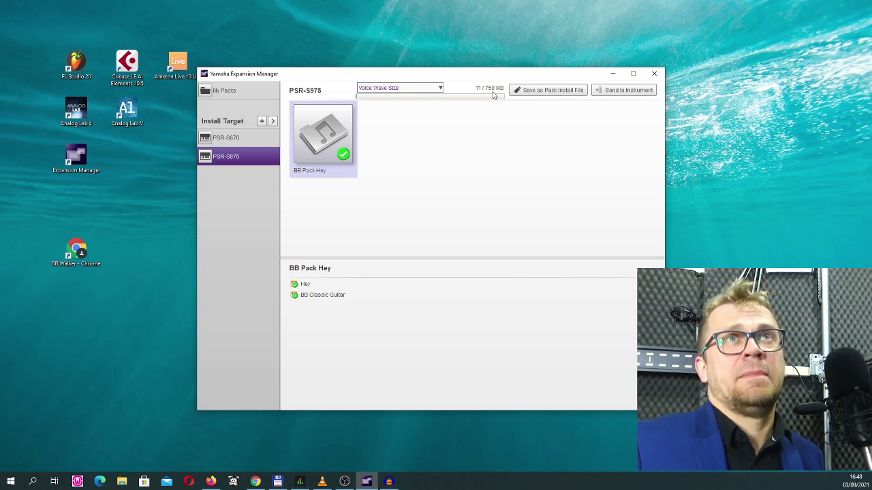
{"action": "left_click", "coordinate": [532, 94]}
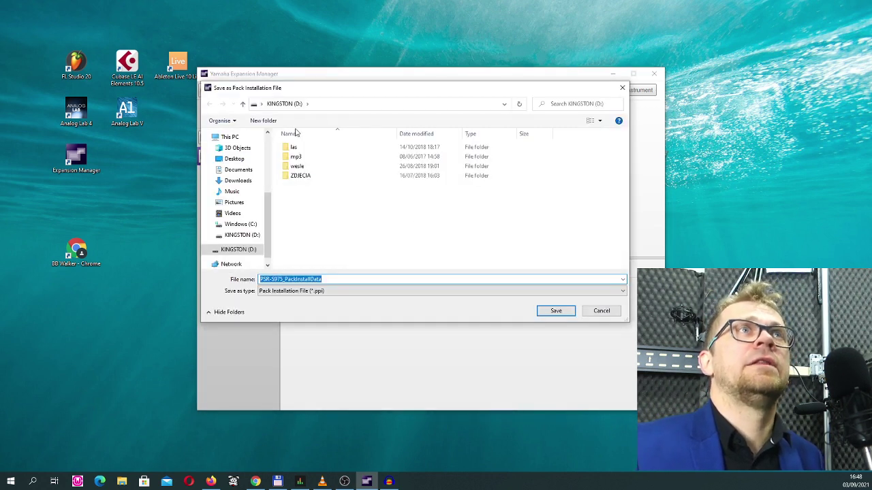
{"action": "scroll", "coordinate": [238, 204], "scroll_direction": "down", "scroll_amount": 1}
{"action": "left_click", "coordinate": [305, 276]}
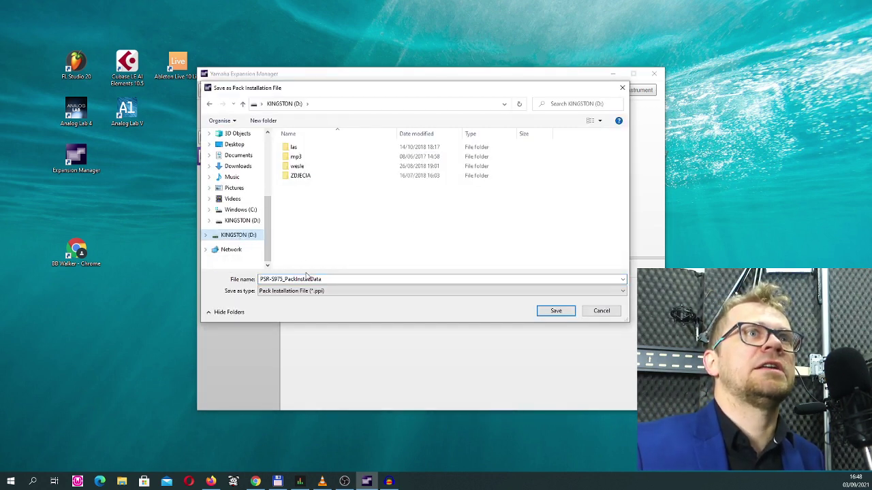
{"action": "double_click", "coordinate": [331, 279]}
{"action": "type", "text": "BB-pack"}
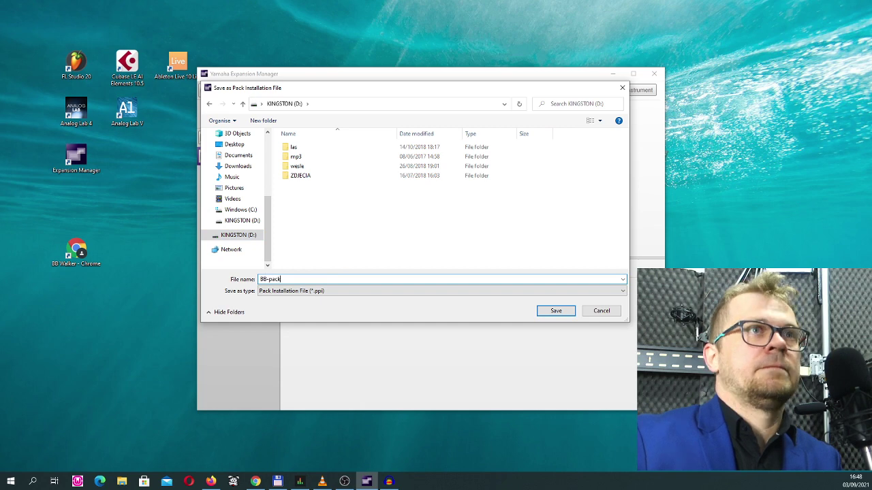
{"action": "key", "text": "Return"}
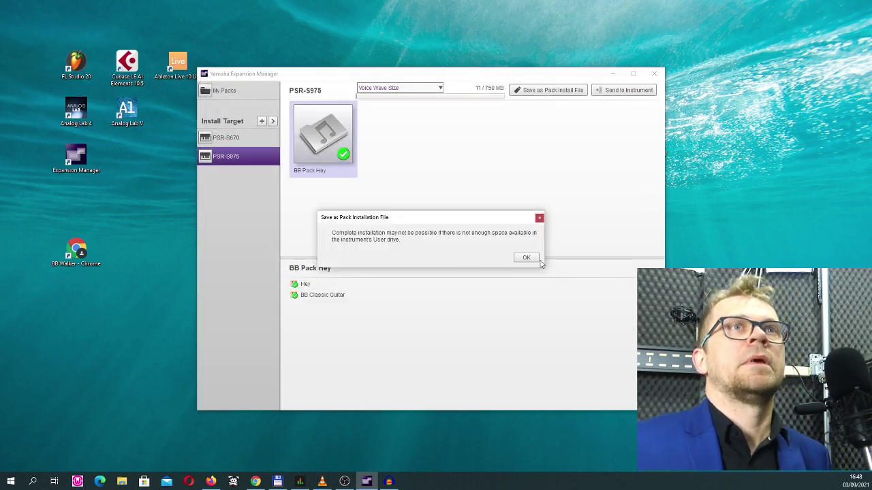
{"action": "left_click", "coordinate": [534, 260]}
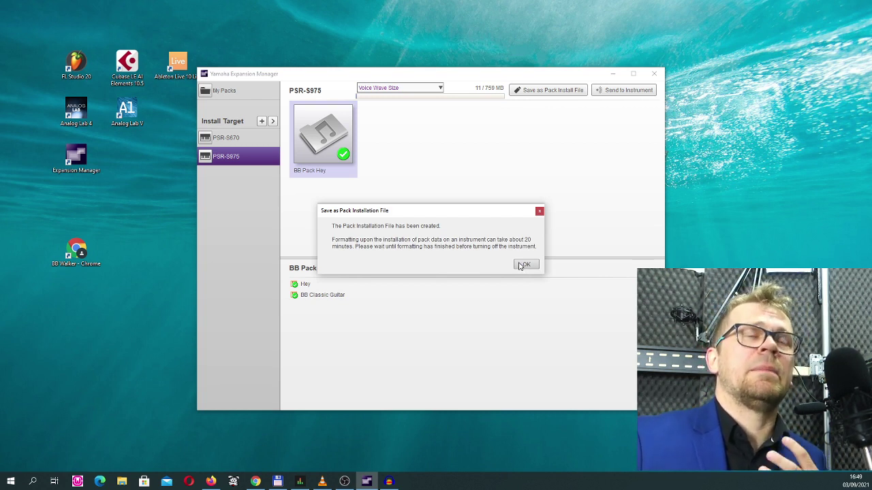
{"action": "left_click", "coordinate": [525, 265]}
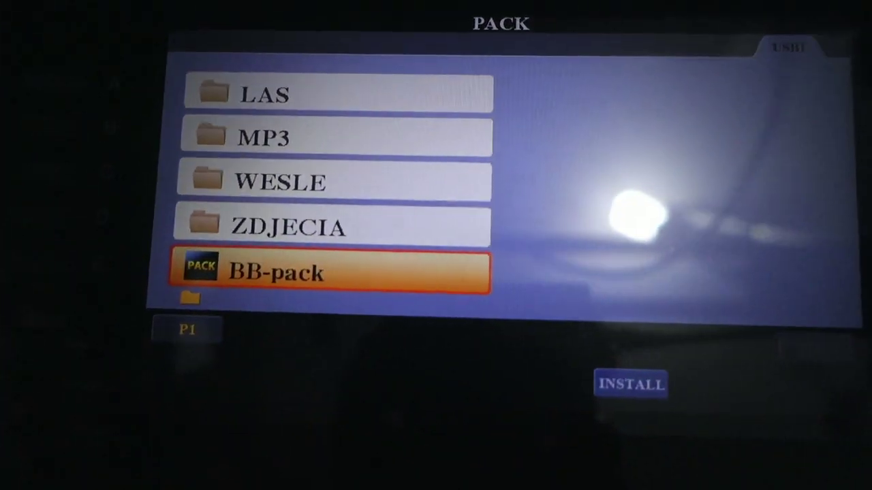
{"action": "left_click", "coordinate": [556, 254]}
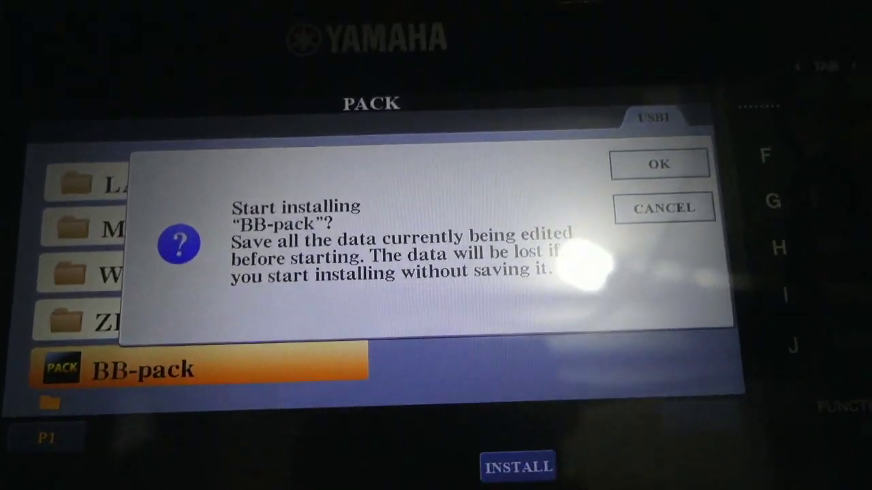
{"action": "left_click", "coordinate": [623, 78]}
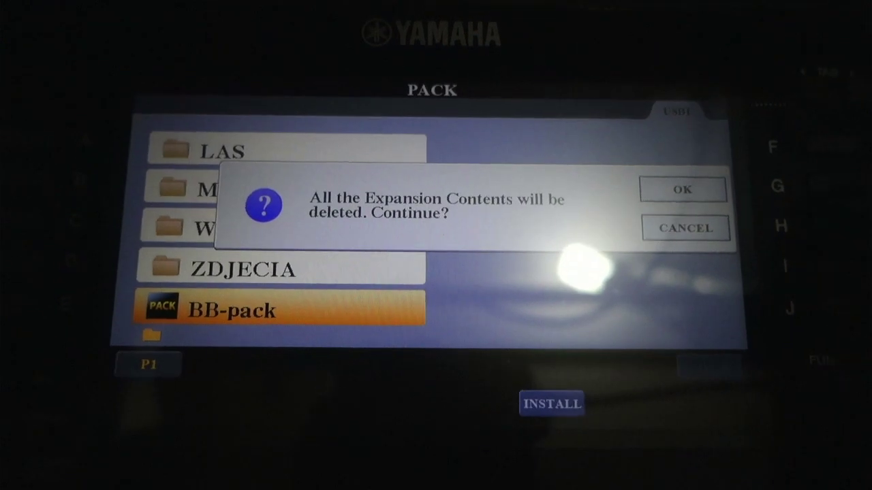
{"action": "key", "text": "Return"}
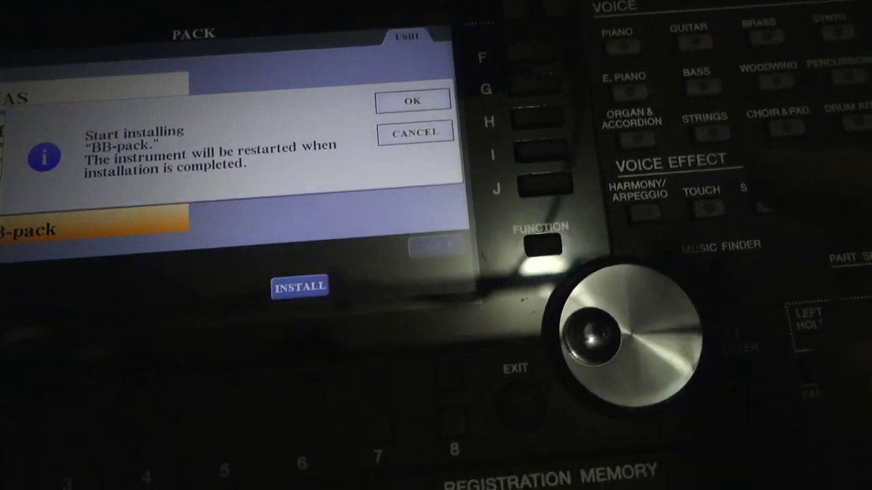
{"action": "key", "text": "Return"}
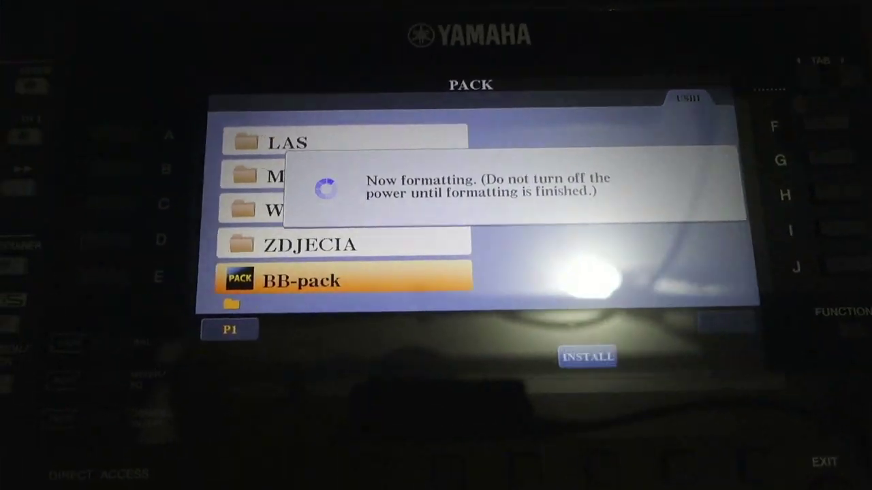